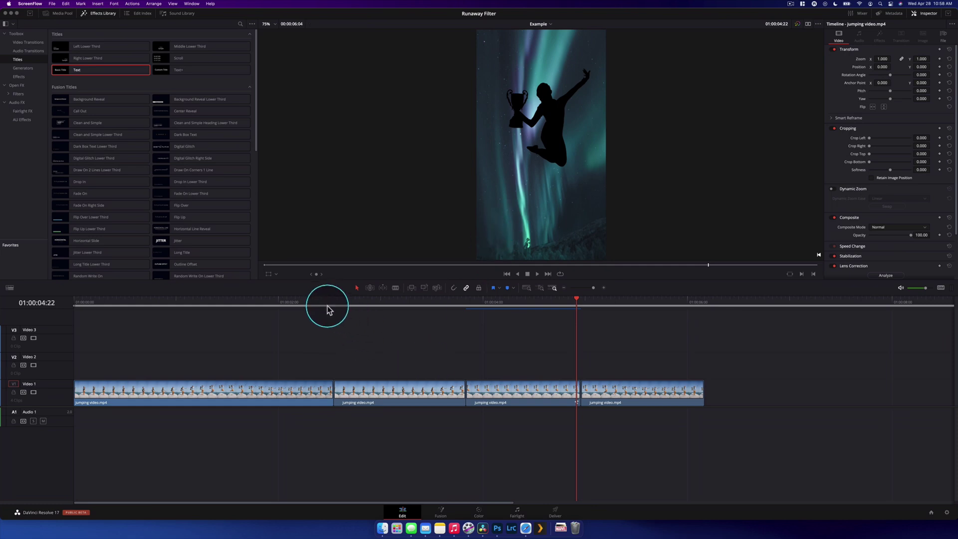
Open the Media Pool and load the aurora.jpg still into the source viewer.
left_click_drag(327, 308, 241, 295)
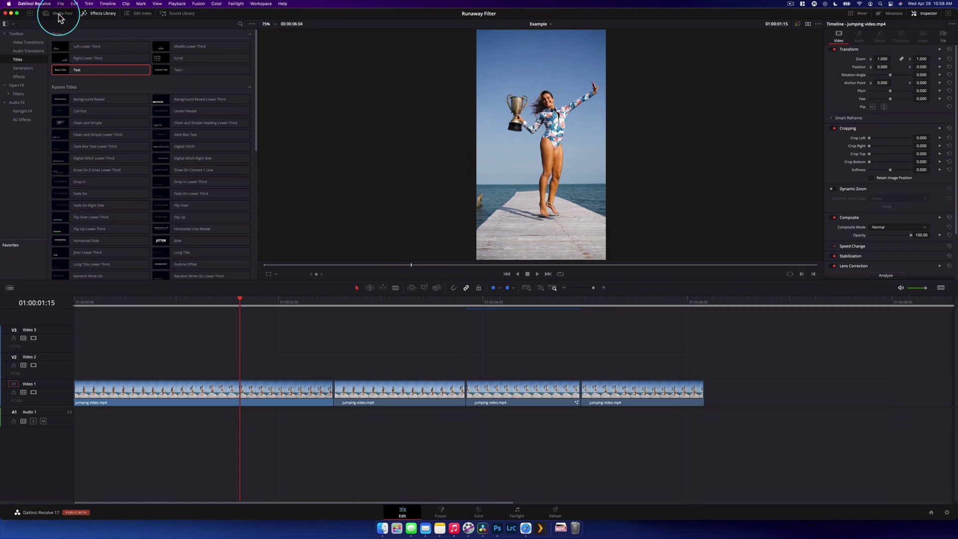
left_click(60, 16)
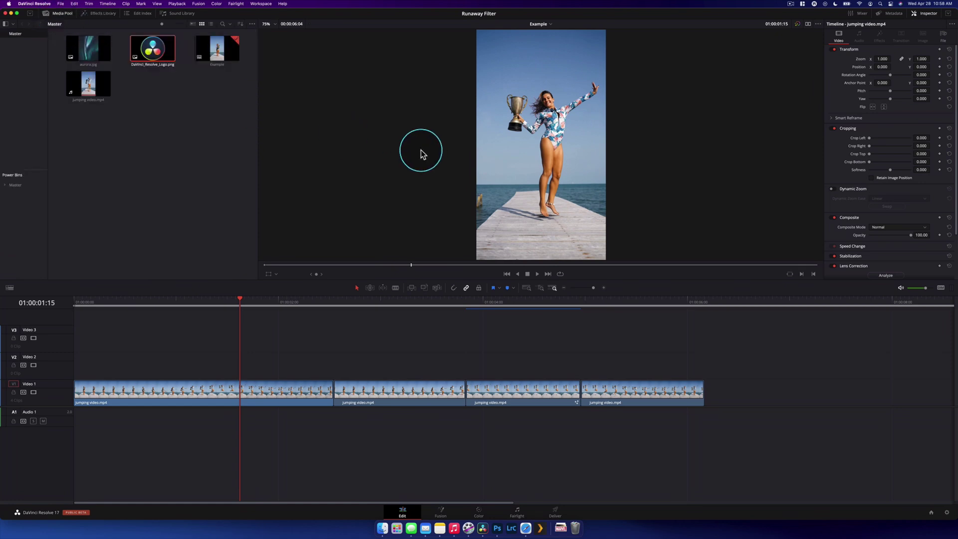
left_click(87, 54)
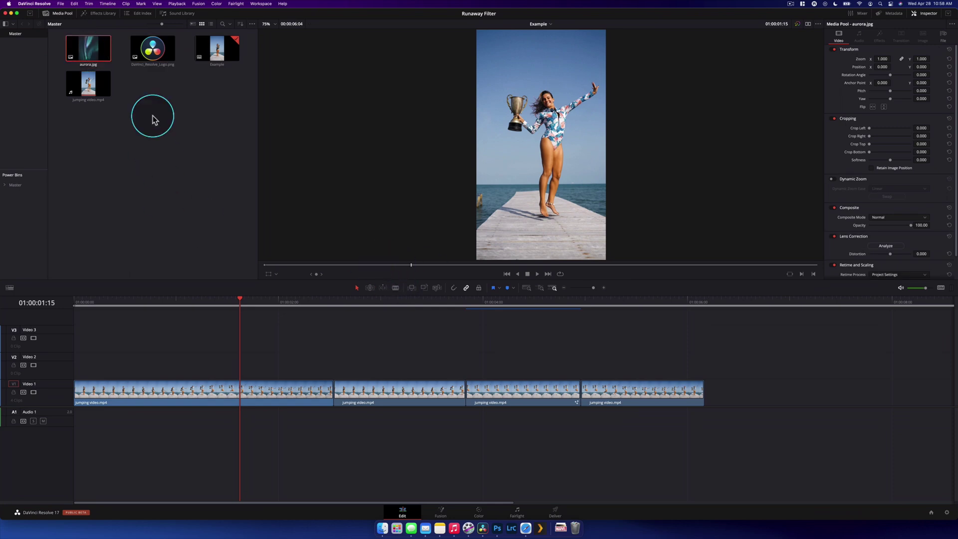
double_click(103, 64)
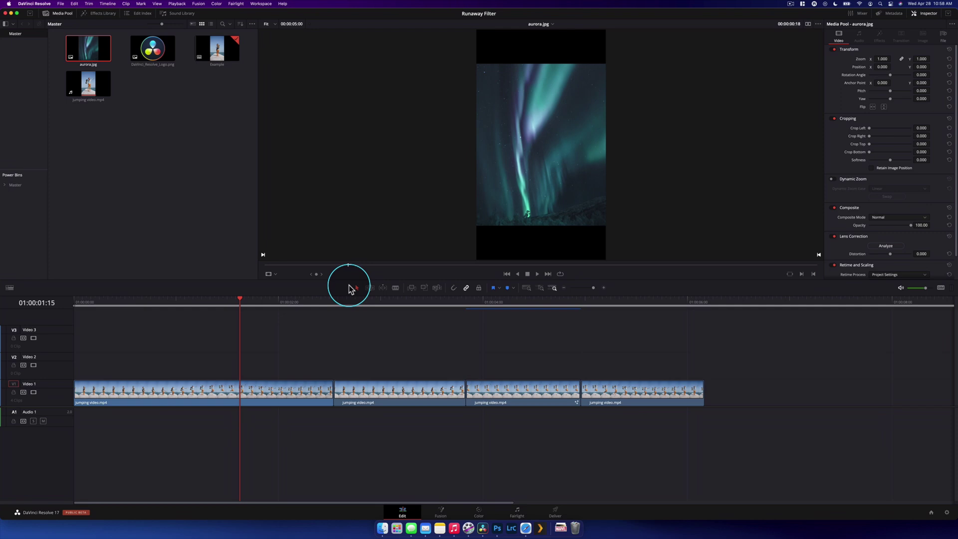
Split the Example timeline at 01:00:04:13 and delete clips 2–4, keeping only the first jumping clip.
left_click_drag(186, 301, 253, 300)
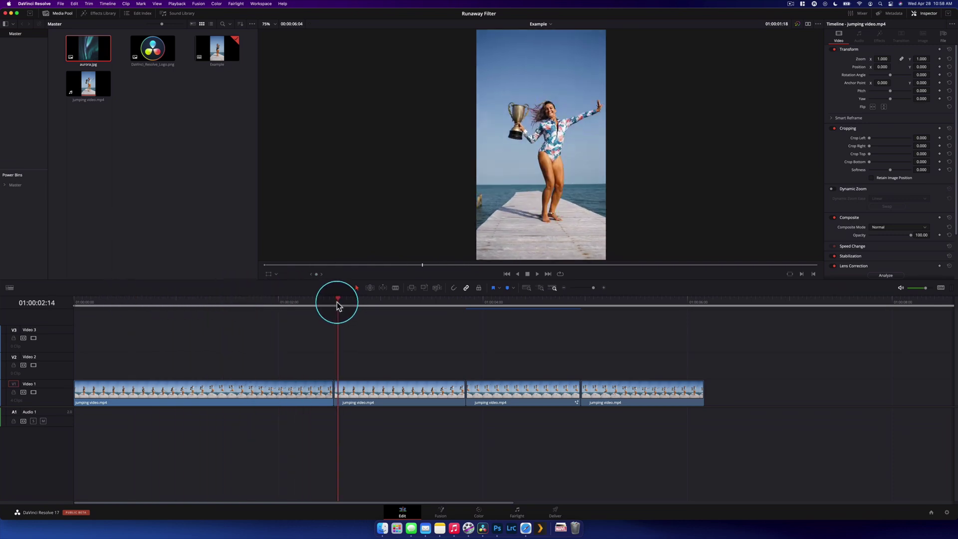
key("space")
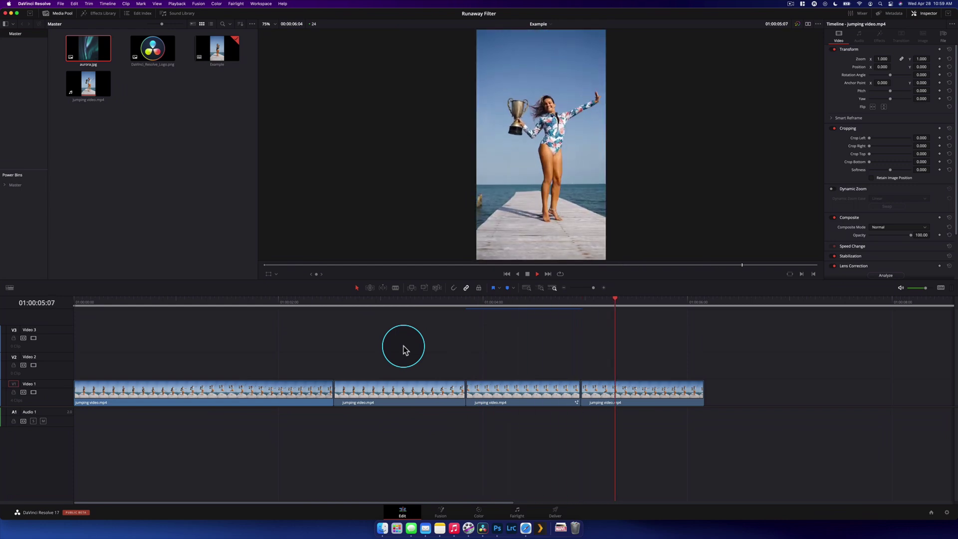
key("space")
left_click_drag(409, 303, 543, 299)
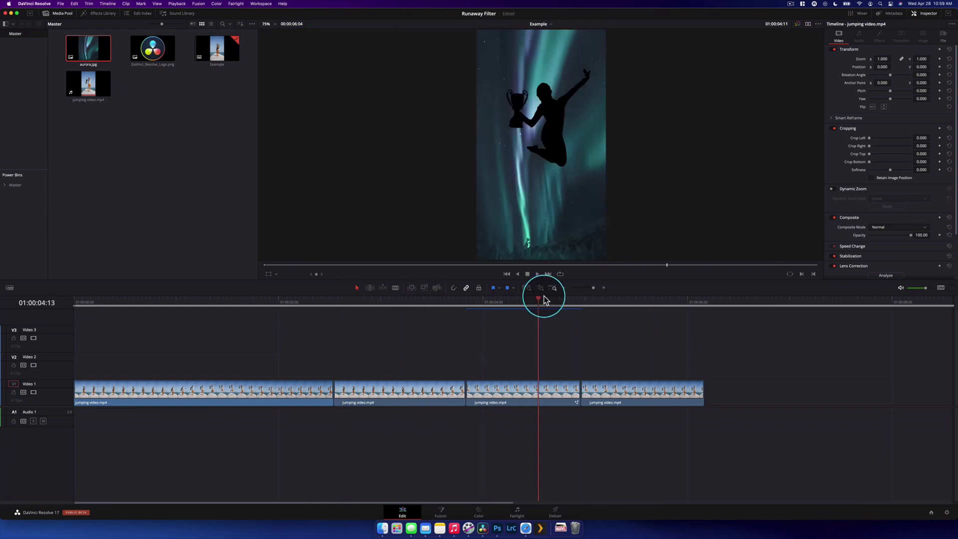
key("super+b")
left_click_drag(668, 349, 369, 454)
key("BackSpace")
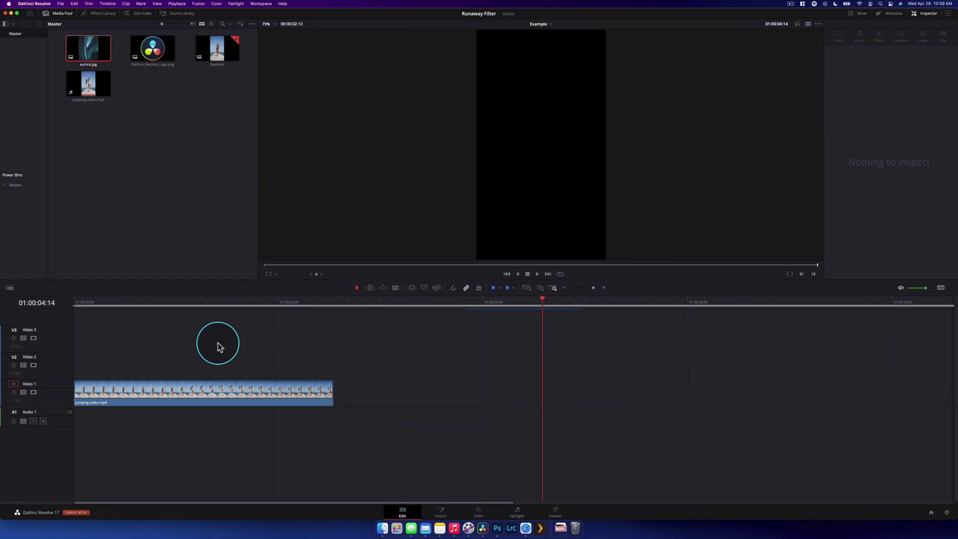
Zoom into the timeline, scrub to the jump's peak, and select the jumping video.mp4 clip.
left_click(128, 303)
key("super+equal")
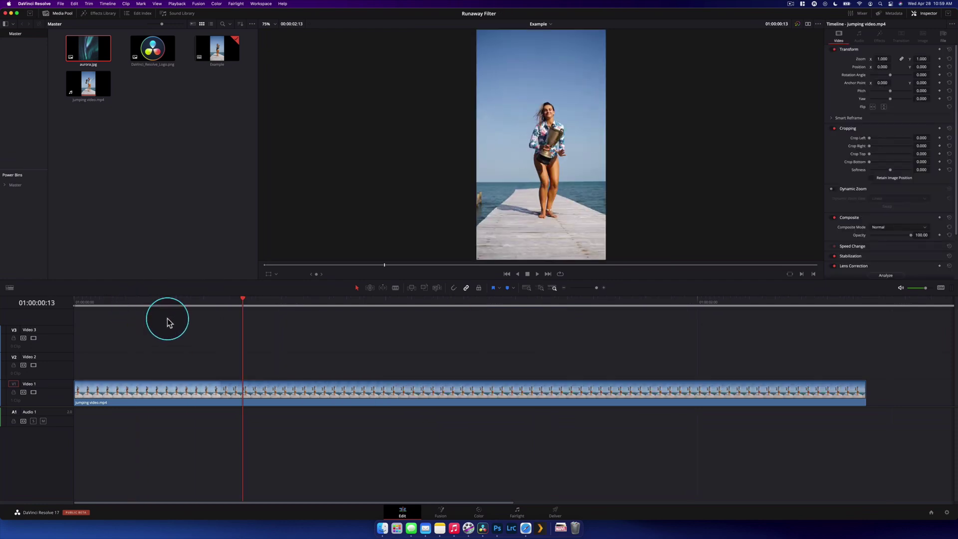
left_click_drag(126, 302, 506, 296)
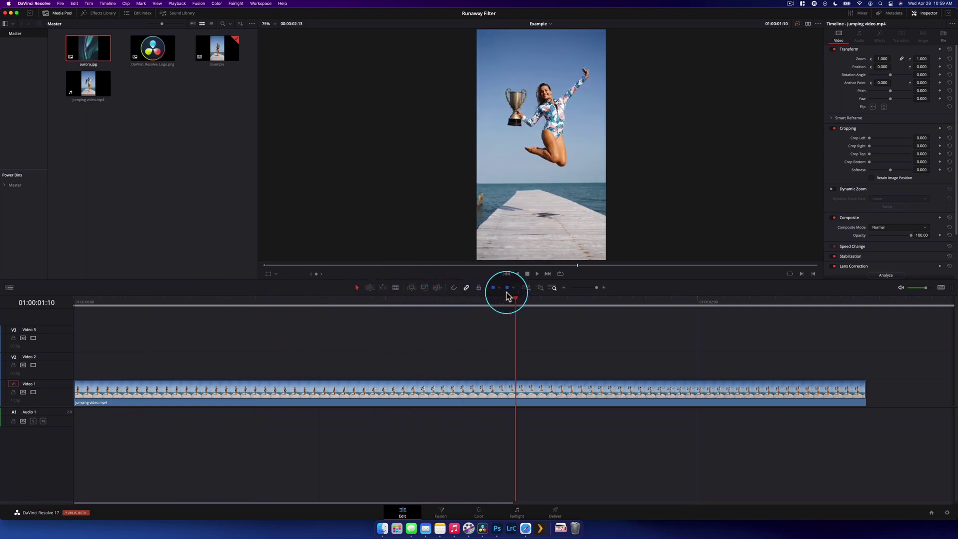
left_click(547, 402)
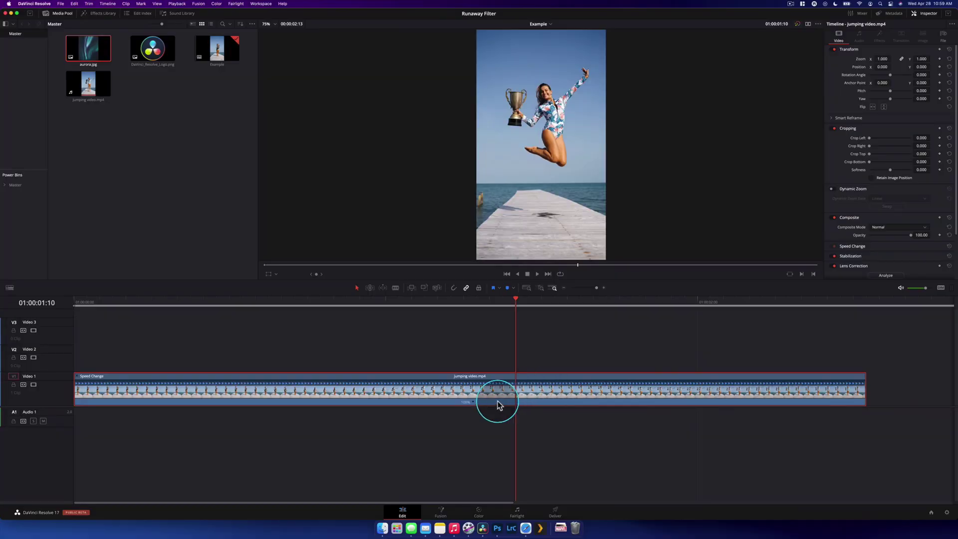
Freeze the clip at the jump's peak and split it where the freeze begins.
left_click(472, 402)
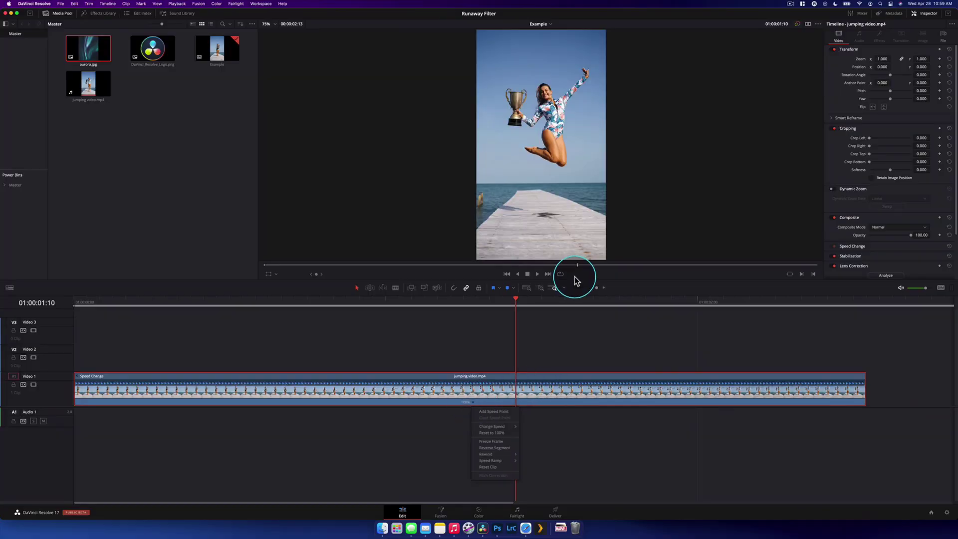
left_click(490, 442)
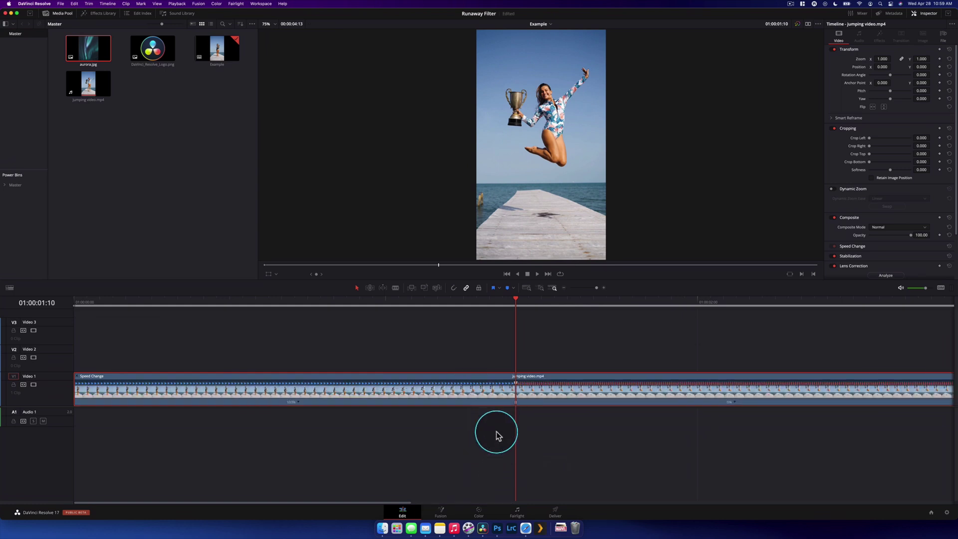
key("super+minus")
key("super+minus")
key("super+minus")
key("super+equal")
key("super+equal")
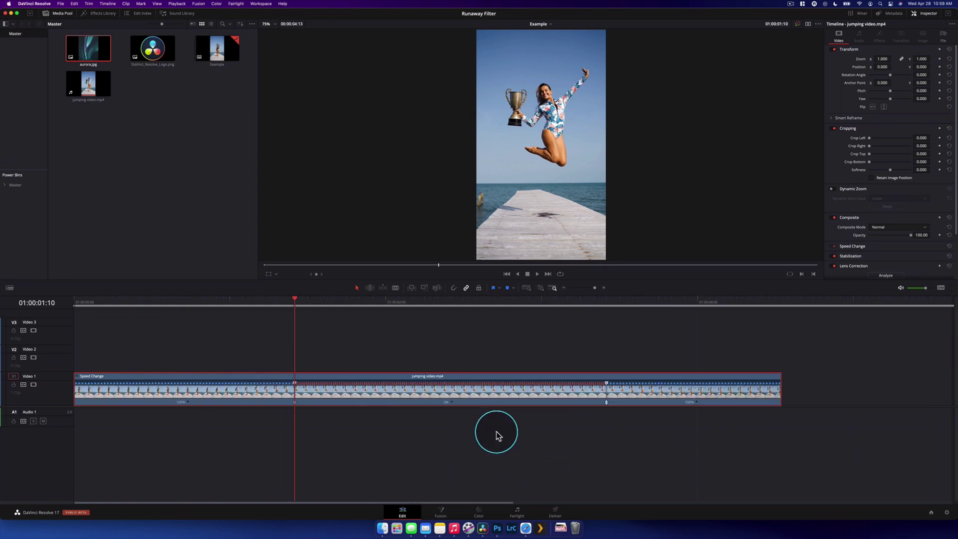
left_click_drag(392, 303, 293, 333)
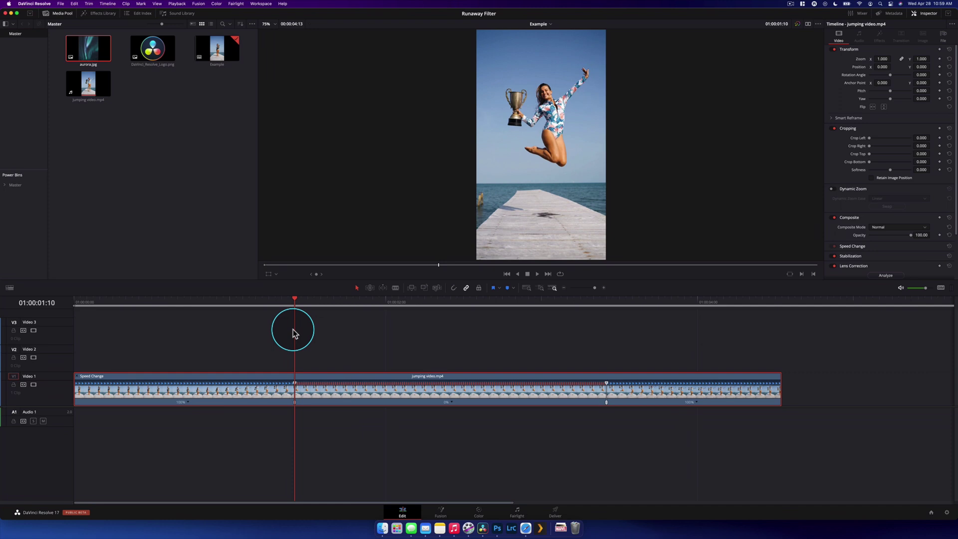
key("super+b")
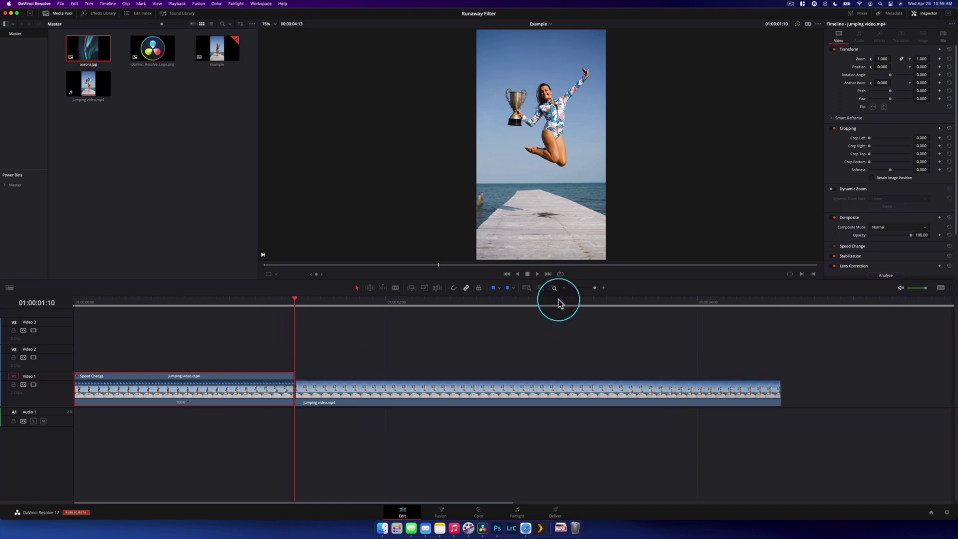
Hide the retime controls, review the freeze, shorten the frozen section and close the following gap.
left_click_drag(559, 303, 607, 303)
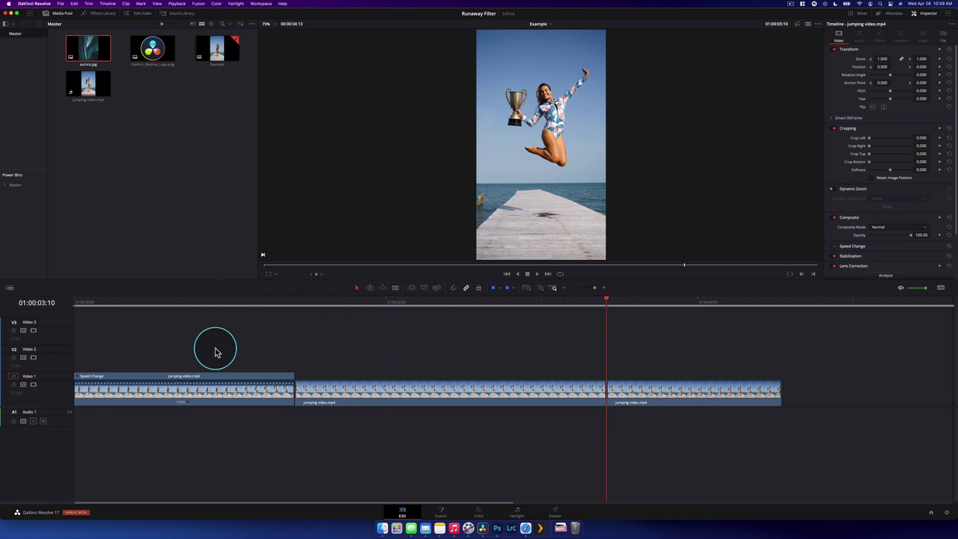
key("super+r")
left_click_drag(364, 315, 141, 321)
key("space")
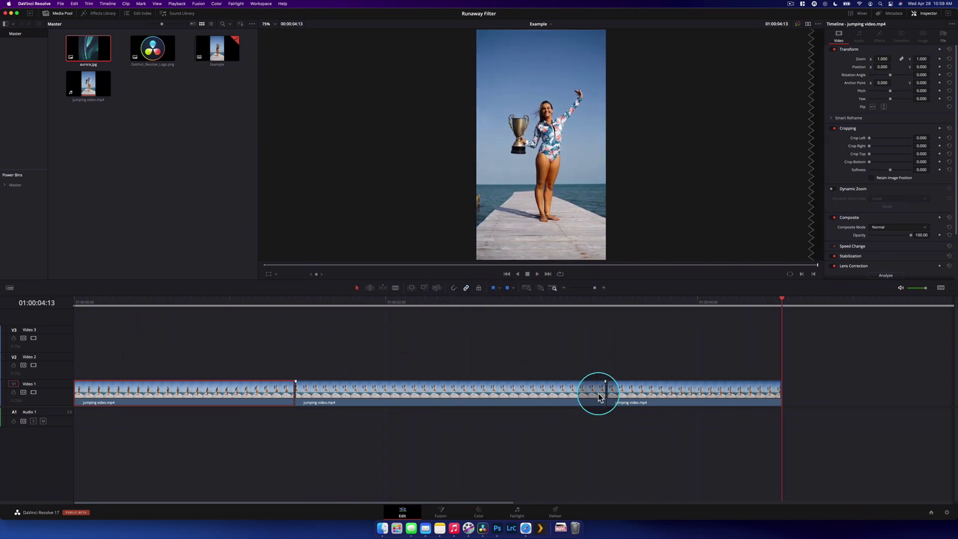
left_click_drag(604, 389, 450, 394)
left_click(585, 404)
key("BackSpace")
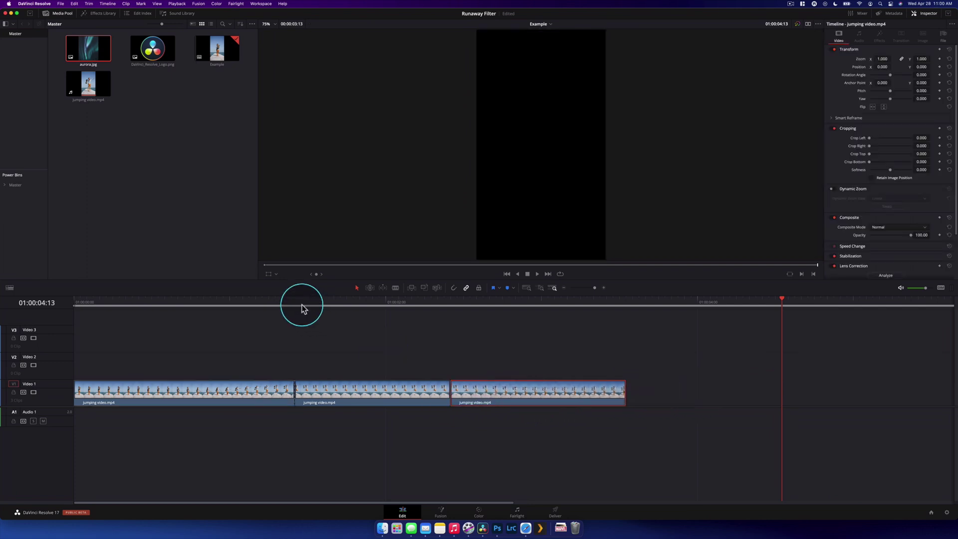
Replay the edit, save the project, and open the frozen middle clip in Fusion.
left_click(284, 301)
key("space")
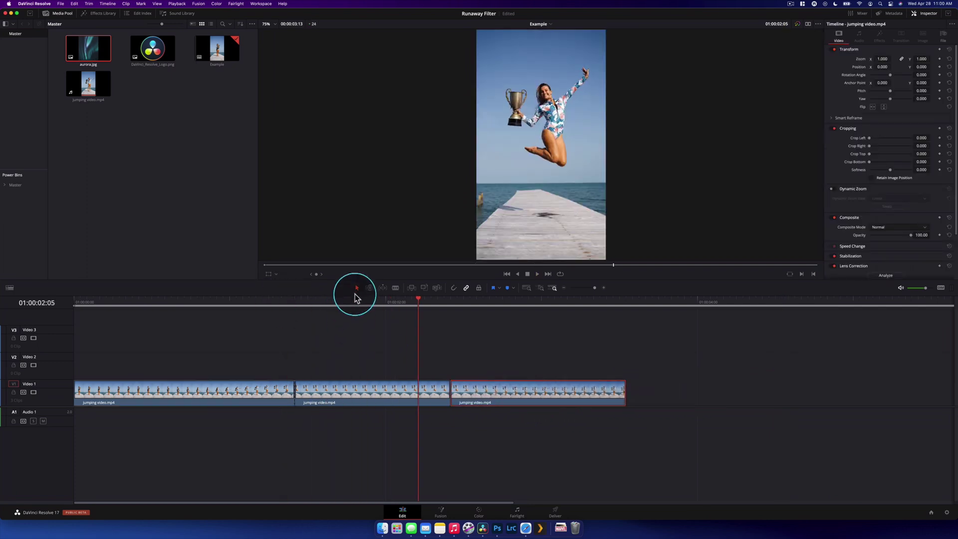
left_click(375, 389)
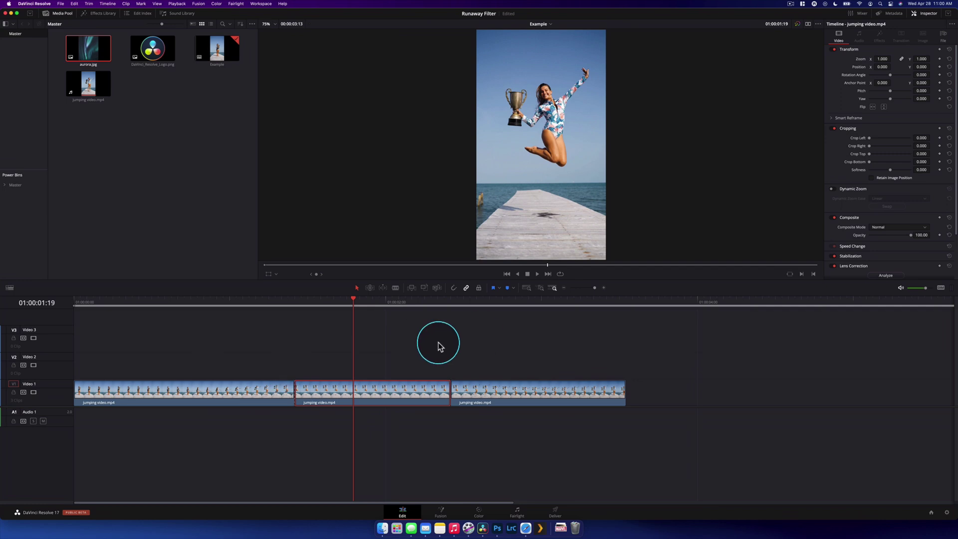
key("super+s")
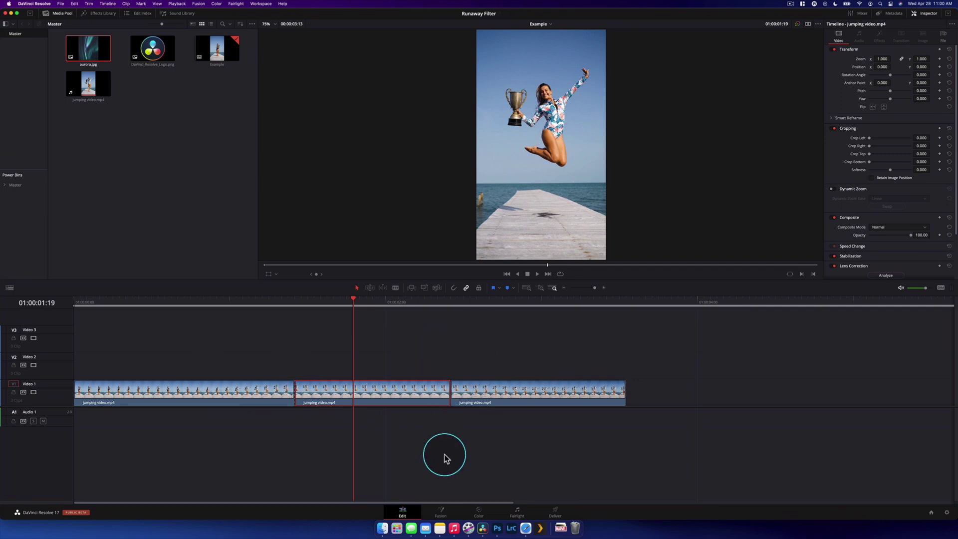
left_click(419, 509)
Spread MediaIn1 and MediaOut1 apart and drop a Background node onto their link, creating Merge1.
left_click_drag(20, 332, 680, 385)
left_click(541, 399)
left_click_drag(344, 392, 298, 387)
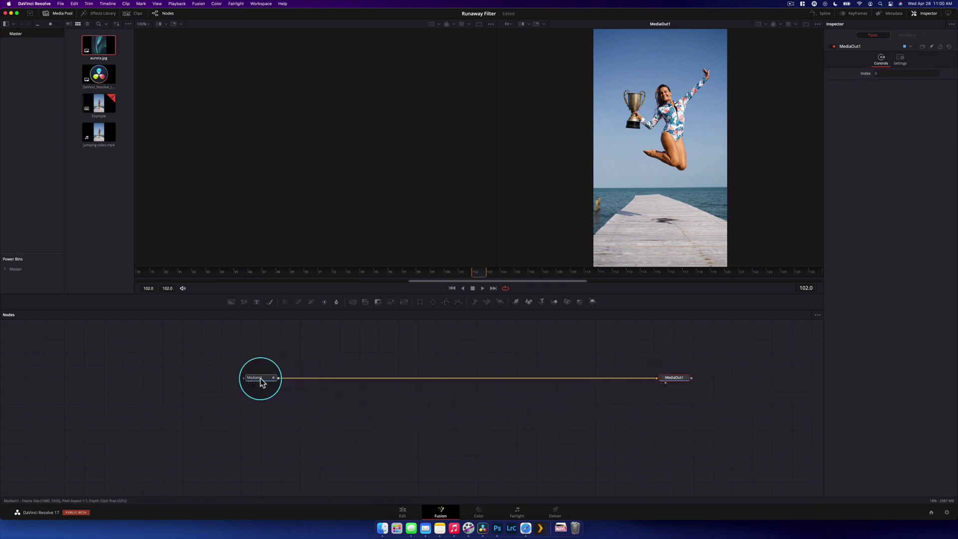
left_click(262, 381)
left_click_drag(231, 302, 273, 422)
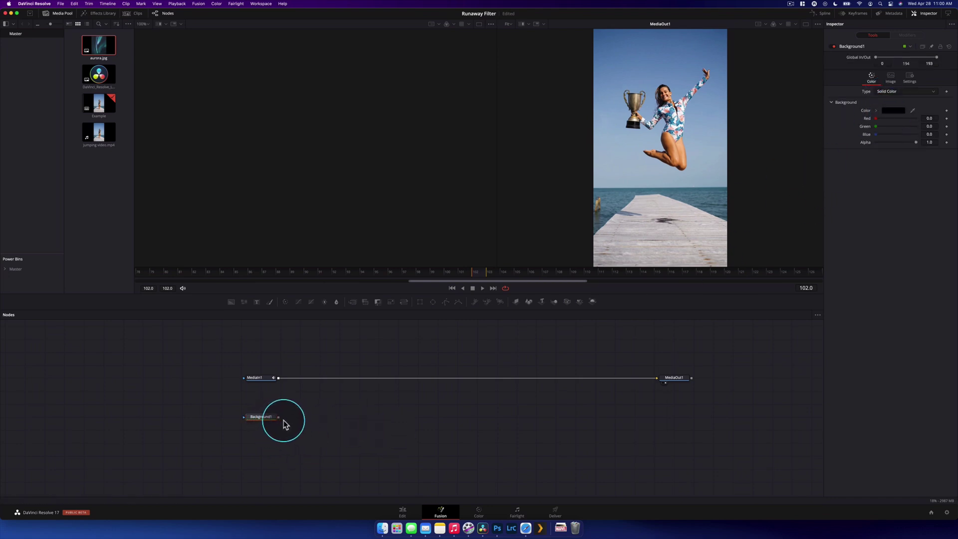
left_click_drag(278, 418, 276, 380)
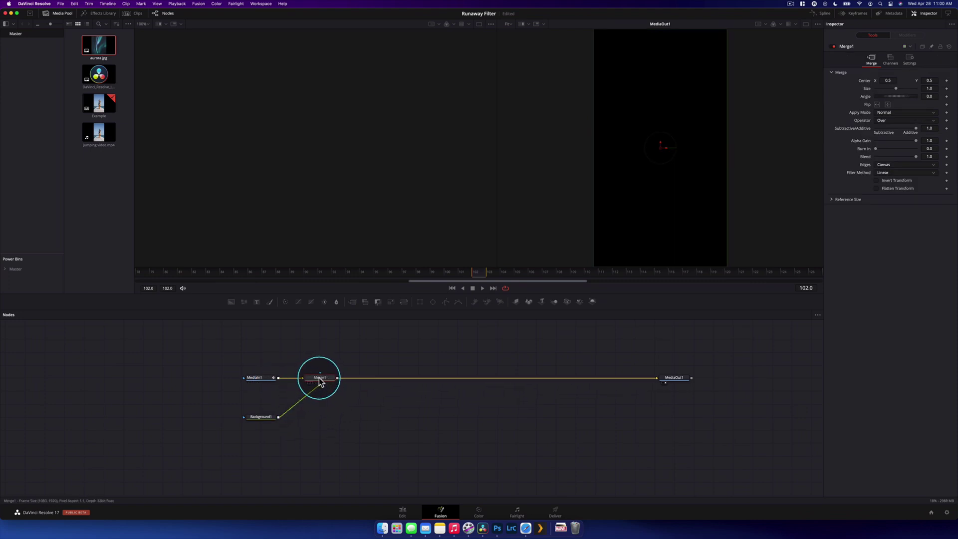
Show Merge1 in the first viewer and MediaIn1 in a widened second viewer.
key("1")
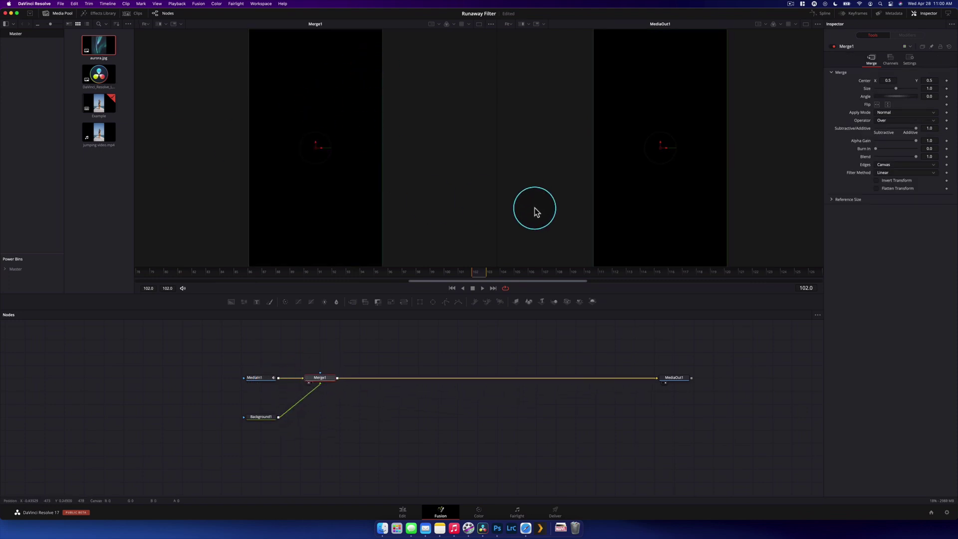
left_click_drag(496, 223, 419, 245)
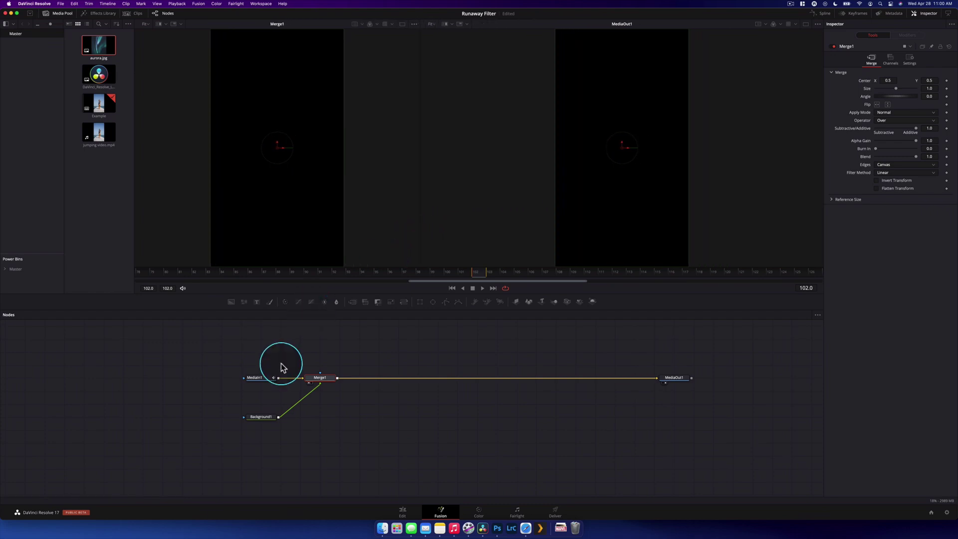
left_click_drag(261, 379, 306, 353)
left_click_drag(396, 294, 693, 149)
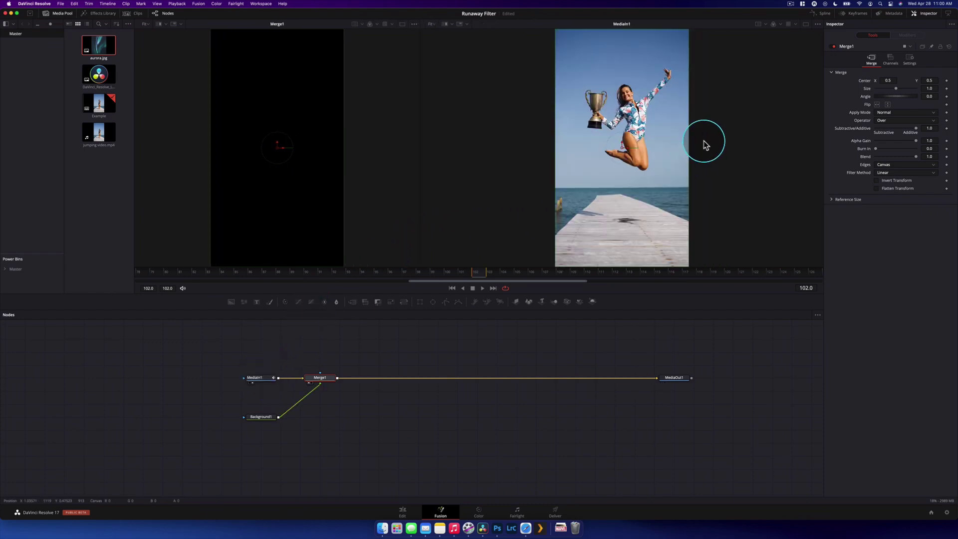
left_click(807, 25)
left_click(806, 25)
left_click(810, 25)
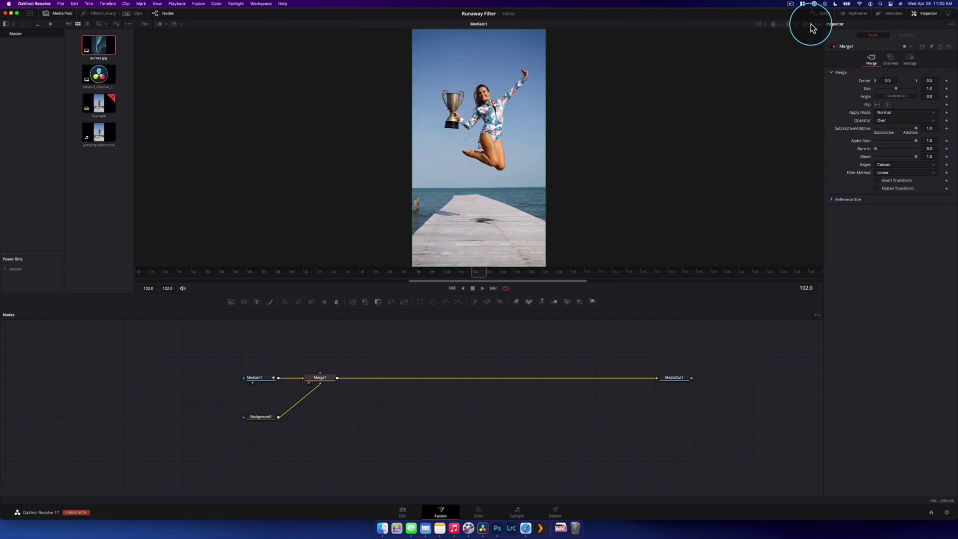
left_click(807, 26)
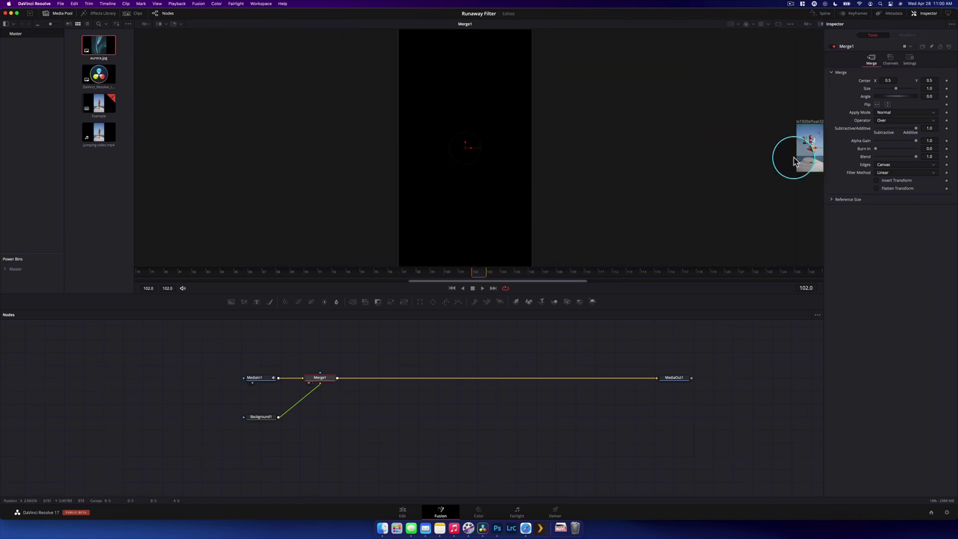
left_click_drag(796, 156, 466, 184)
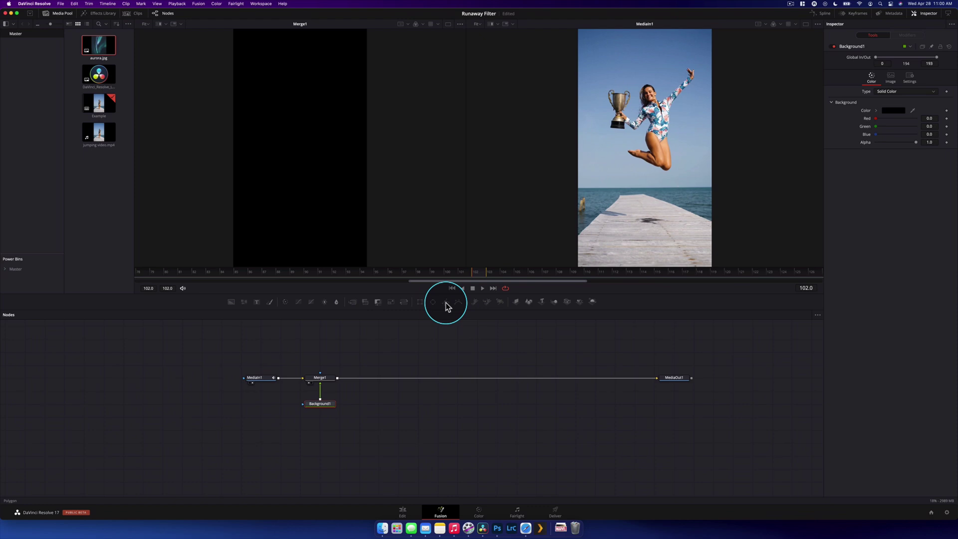
Add Polygon1 to Background1 and trace points around the jumper and trophy outline.
left_click(446, 303)
scroll(649, 126, "up", 10)
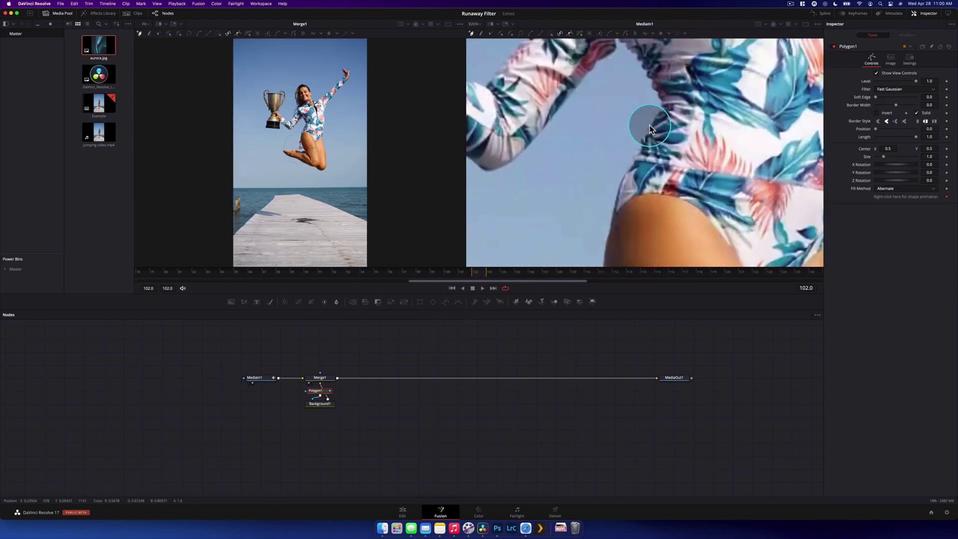
scroll(649, 124, "up", 5)
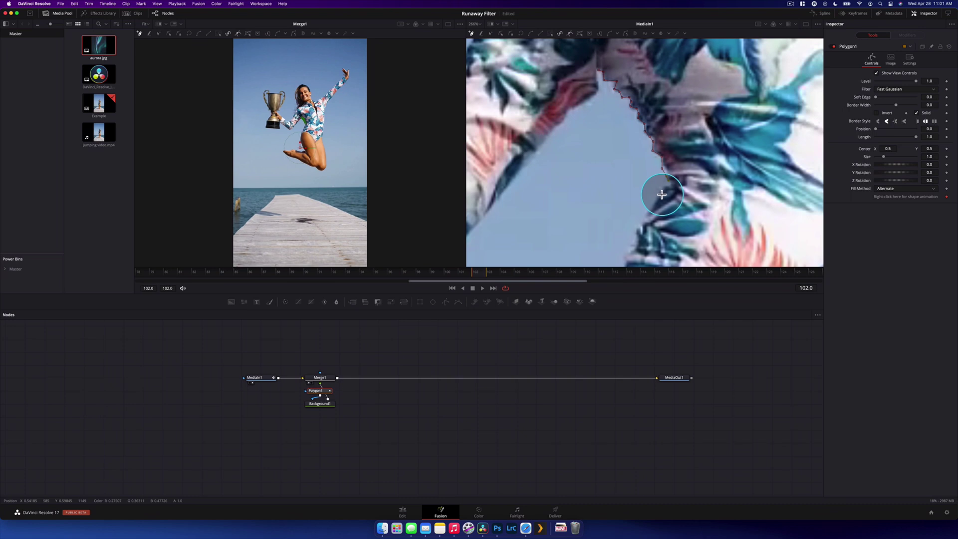
scroll(644, 225, "down", 5)
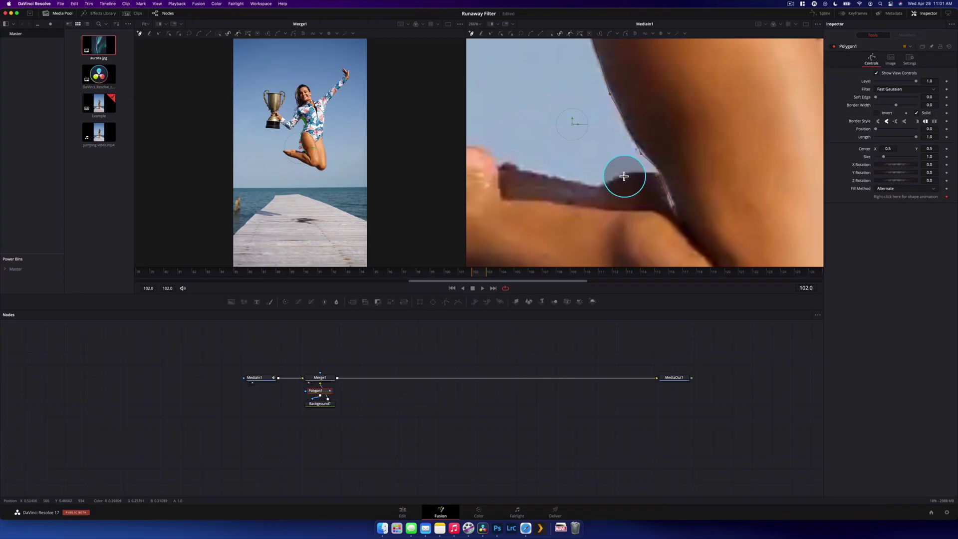
scroll(624, 176, "down", 10)
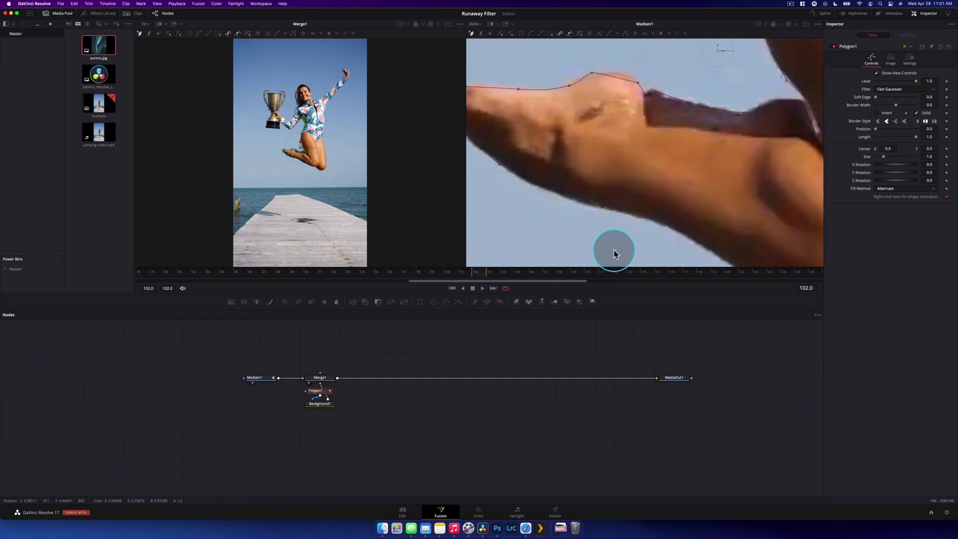
scroll(614, 254, "down", 10)
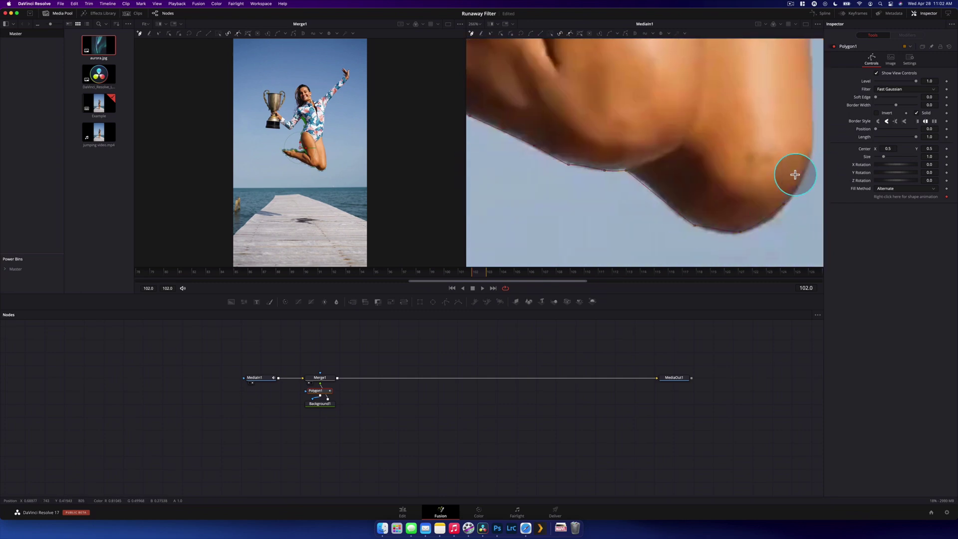
scroll(799, 100, "up", 10)
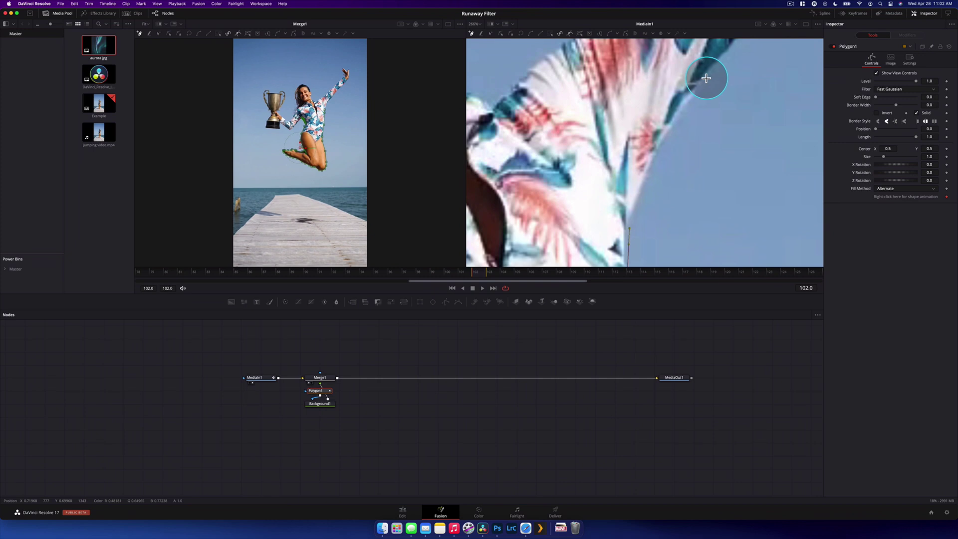
scroll(706, 78, "up", 10)
left_click(737, 117)
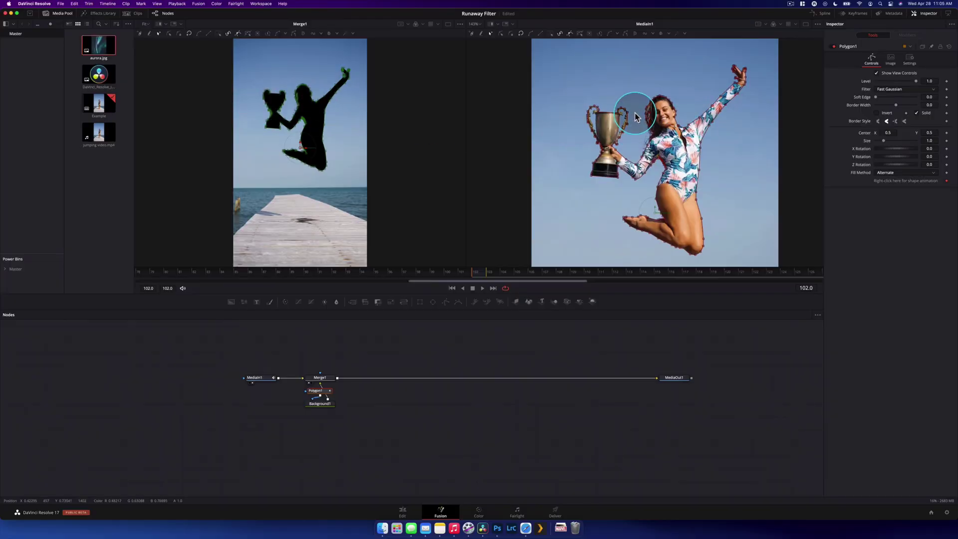
Move Polygon1 aside, add Polygon2, and trace a closed shape around the trophy handle gap.
scroll(627, 117, "up", 5)
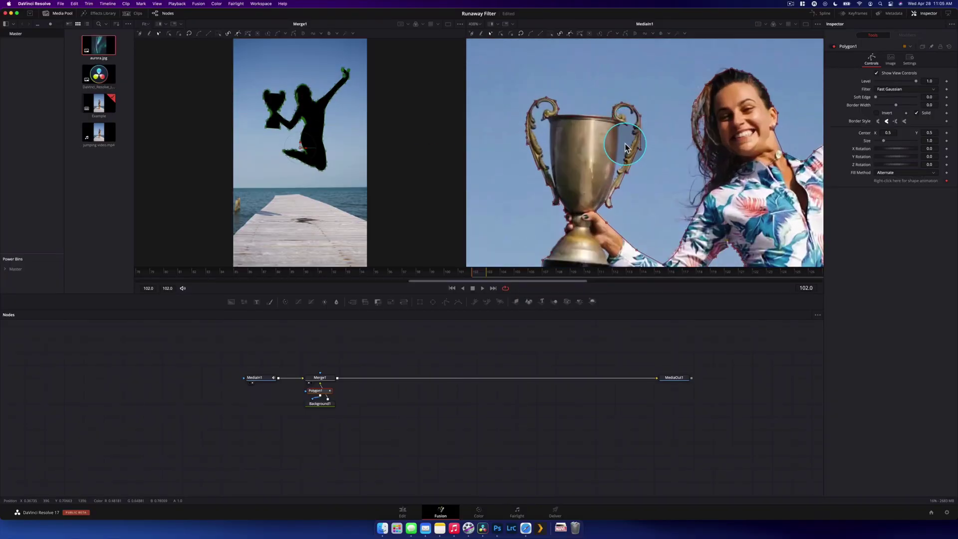
scroll(626, 146, "up", 4)
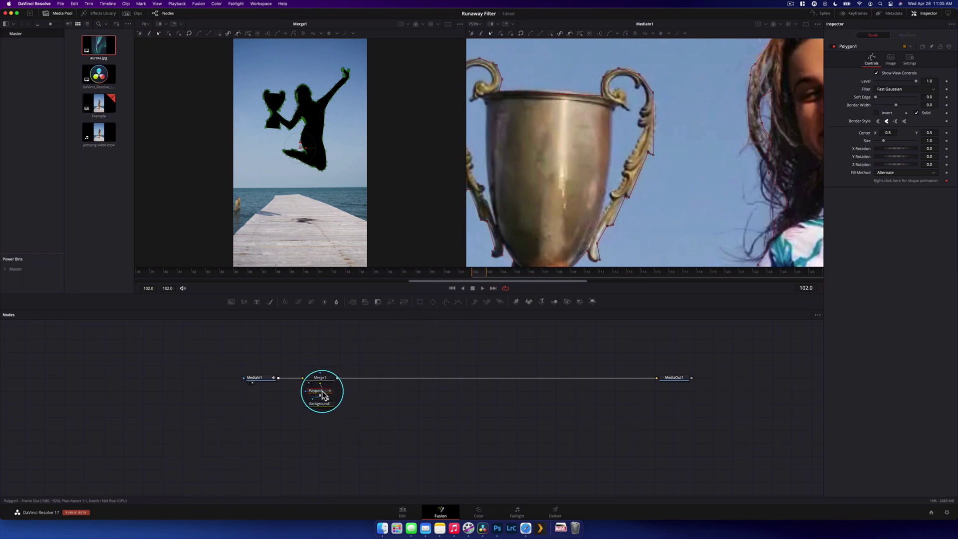
left_click_drag(323, 395, 278, 422)
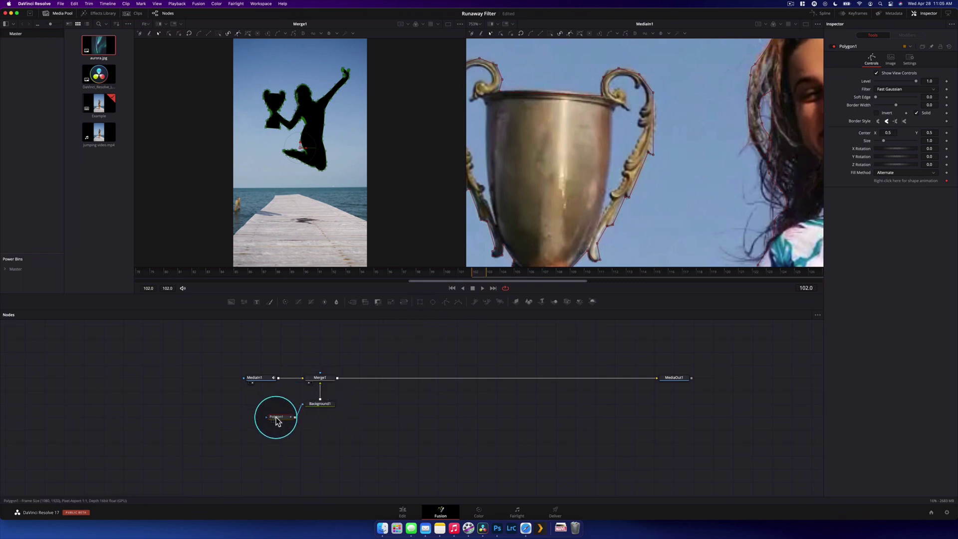
left_click(446, 301)
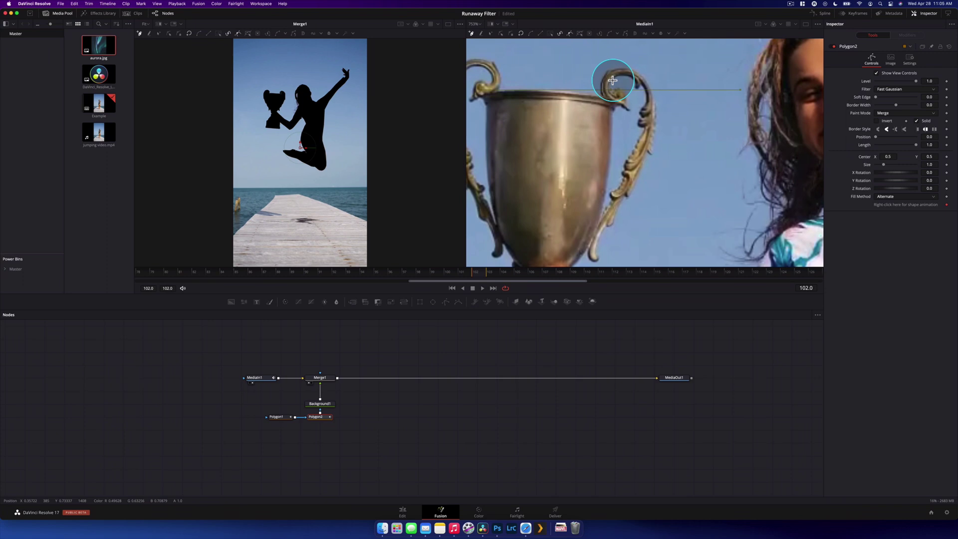
left_click(637, 102)
left_click(635, 125)
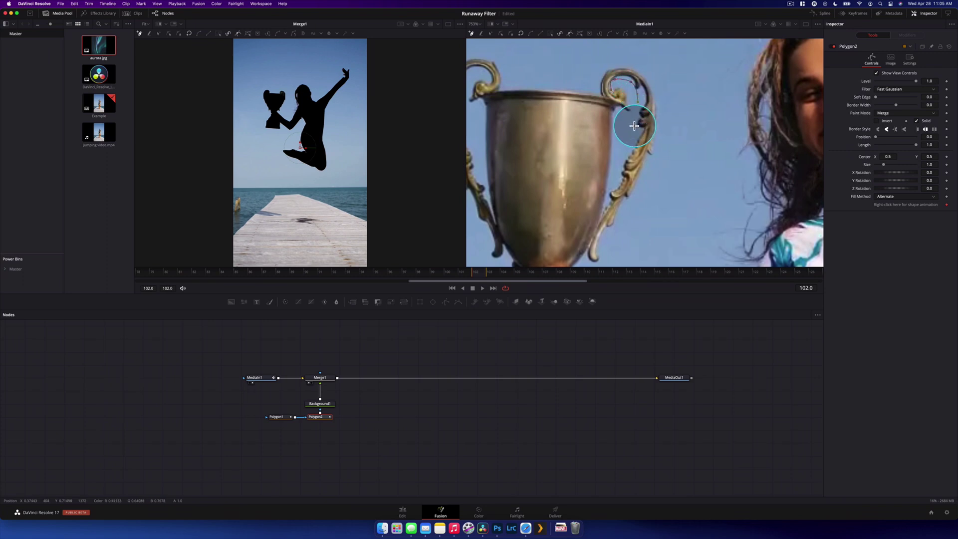
left_click(616, 180)
left_click(607, 204)
left_click(617, 114)
left_click(611, 90)
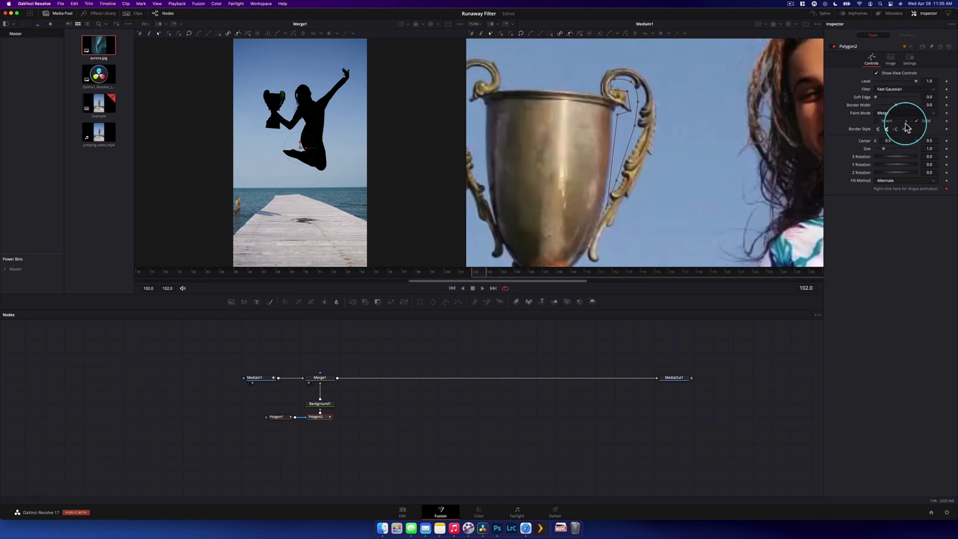
Set Polygon2's Paint Mode from Merge to Subtract.
left_click(898, 135)
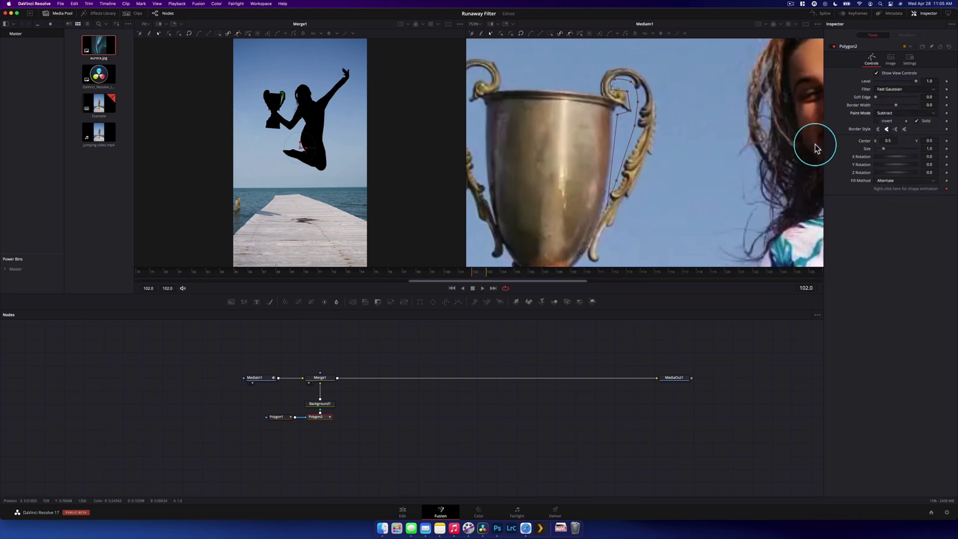
scroll(273, 107, "up", 5)
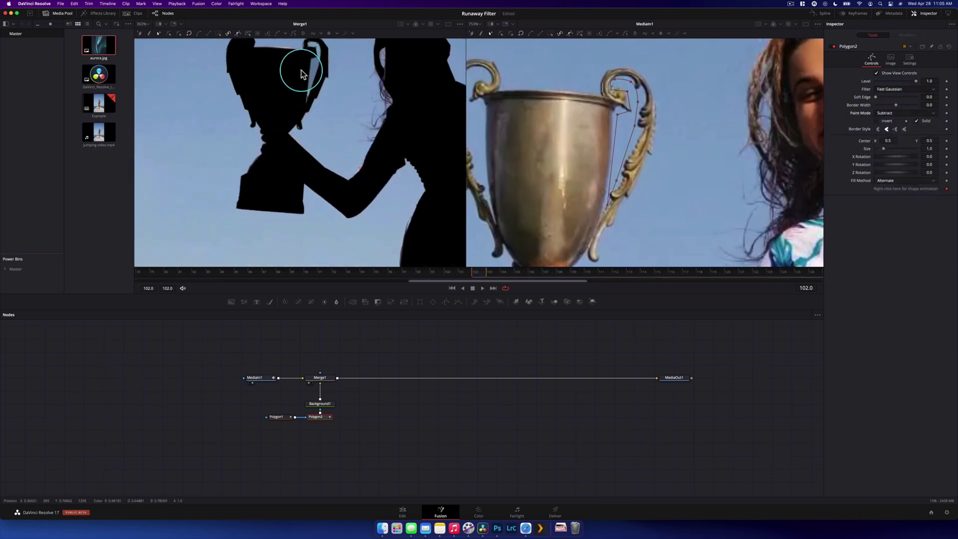
scroll(492, 156, "down", 5)
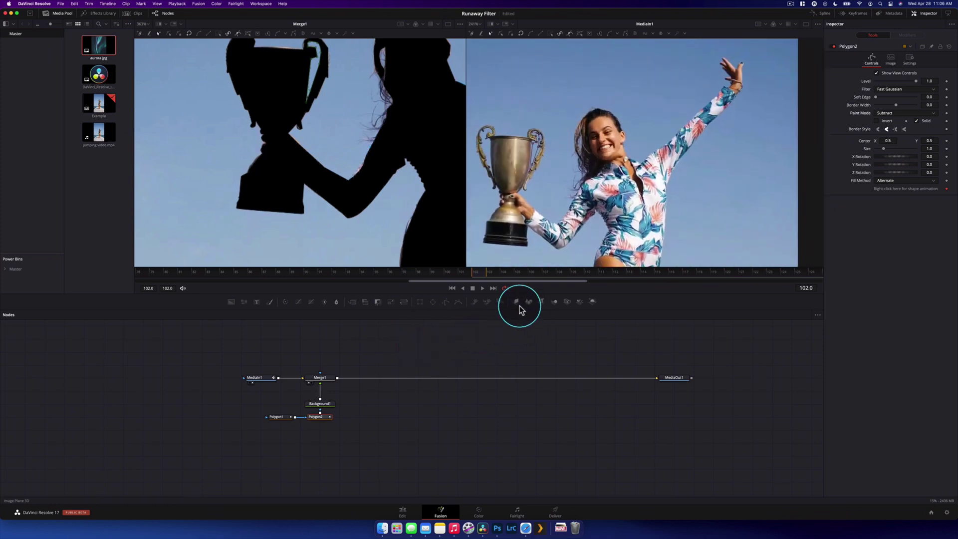
Add Polygon3 around the other trophy handle gap and set its Paint Mode to Subtract.
left_click(446, 303)
scroll(489, 141, "up", 4)
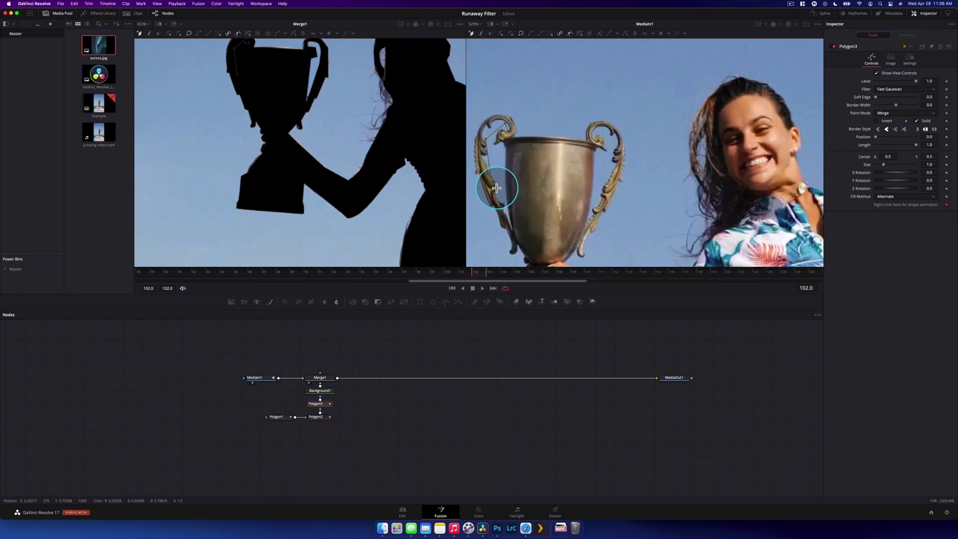
left_click(504, 220)
left_click(893, 112)
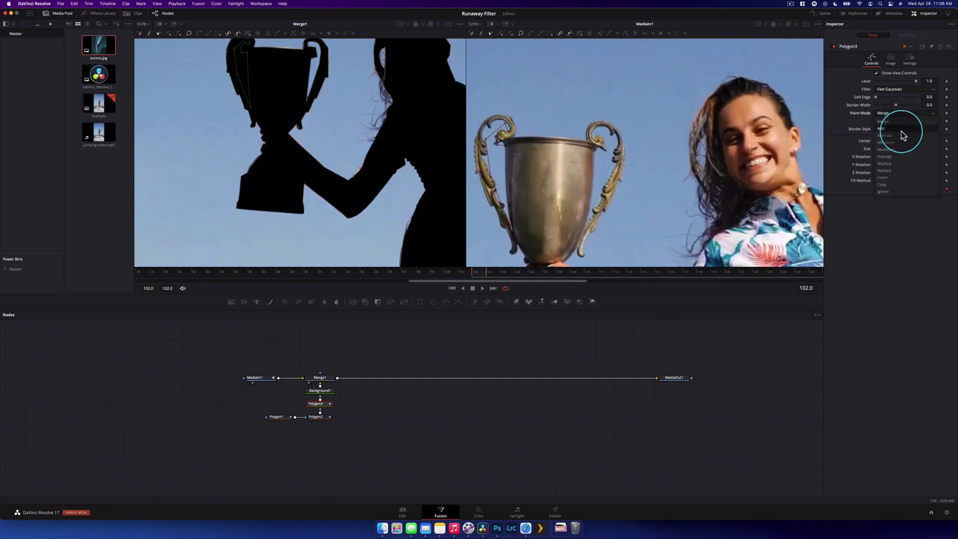
left_click(901, 137)
scroll(274, 90, "down", 8)
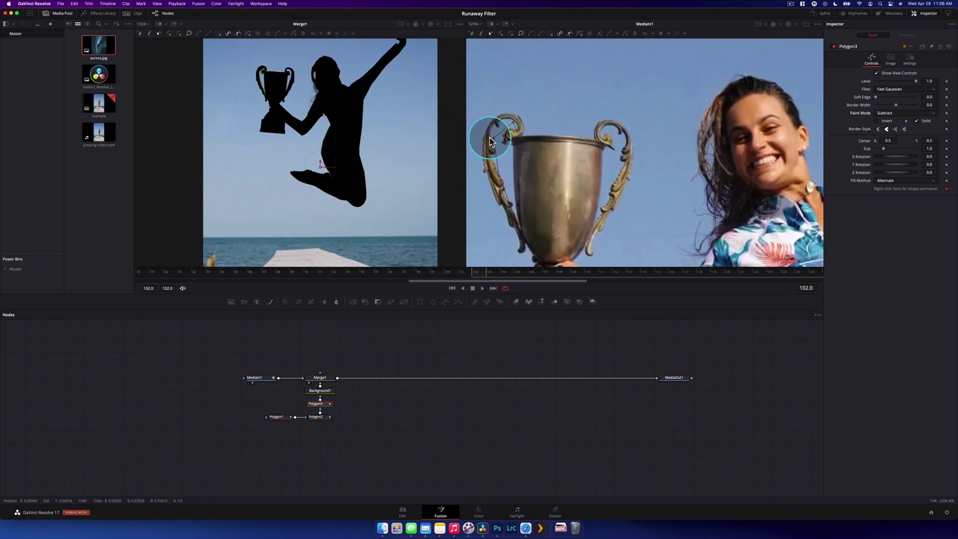
Box-select the trophy outline points and smooth them with Shift+S.
scroll(487, 133, "up", 2)
left_click_drag(491, 111, 557, 248)
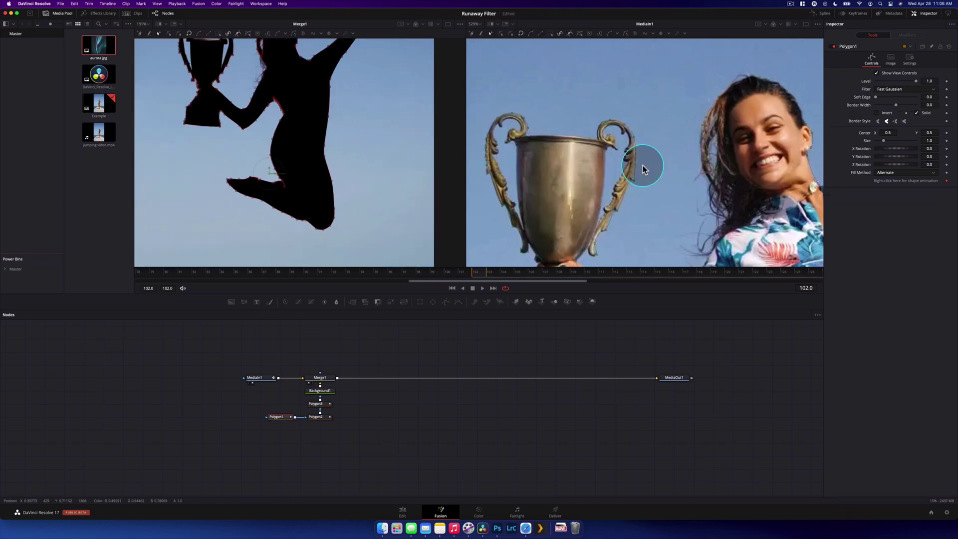
scroll(642, 161, "down", 5)
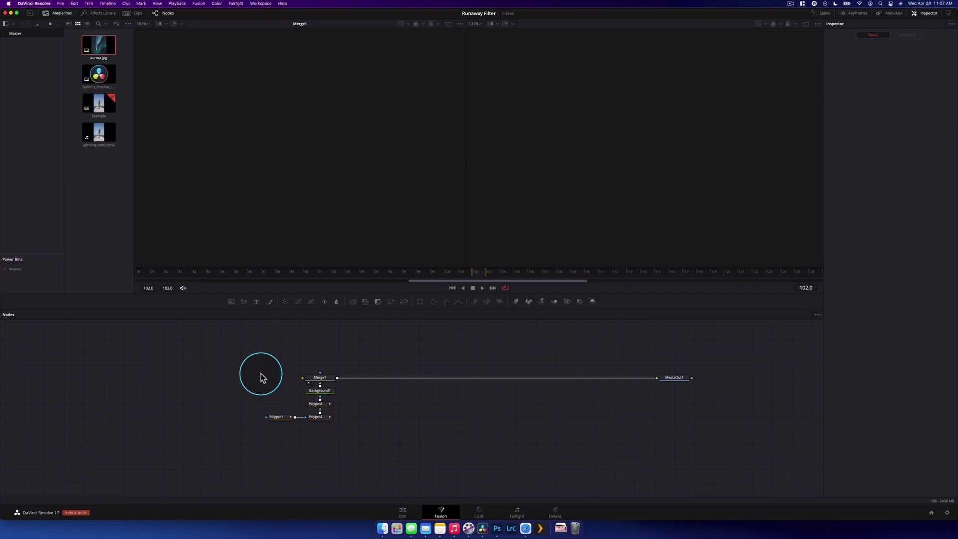
Delete Merge1 and connect Background1's output directly to MediaOut1.
left_click_drag(262, 376, 327, 393)
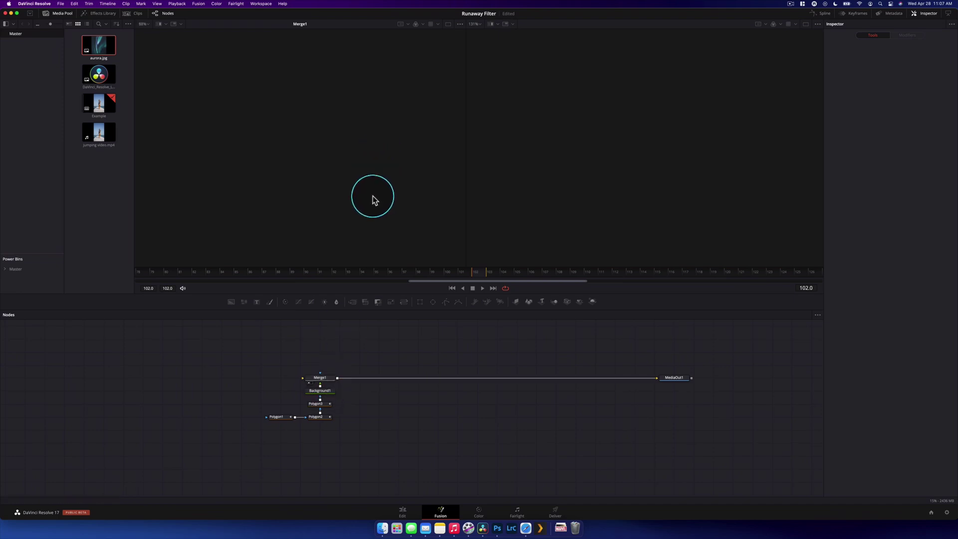
left_click(318, 378)
key("Delete")
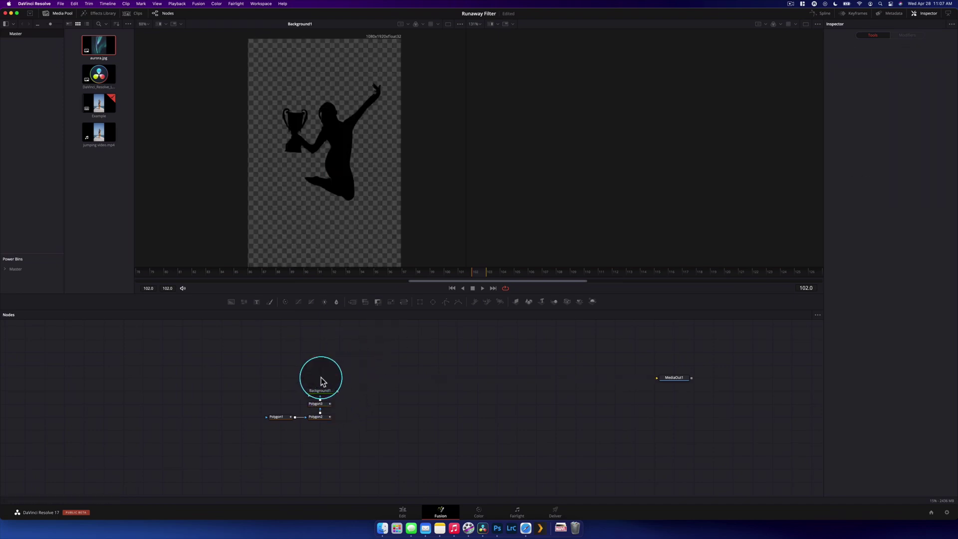
left_click_drag(338, 392, 694, 392)
scroll(339, 155, "down", 2)
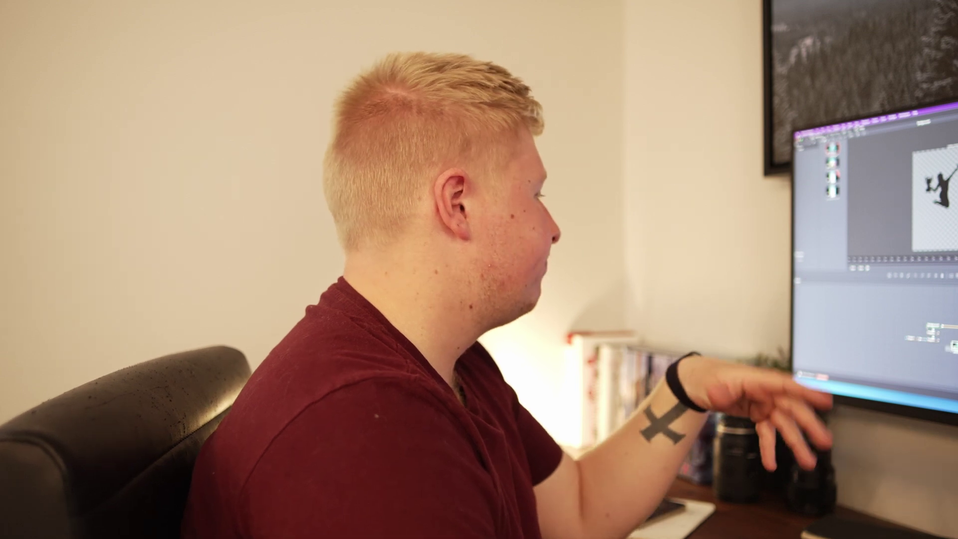
Drop the aurora.jpg MediaIn1 onto the Background1–MediaOut1 link to create Merge1, then tidy the node layout.
left_click(378, 434)
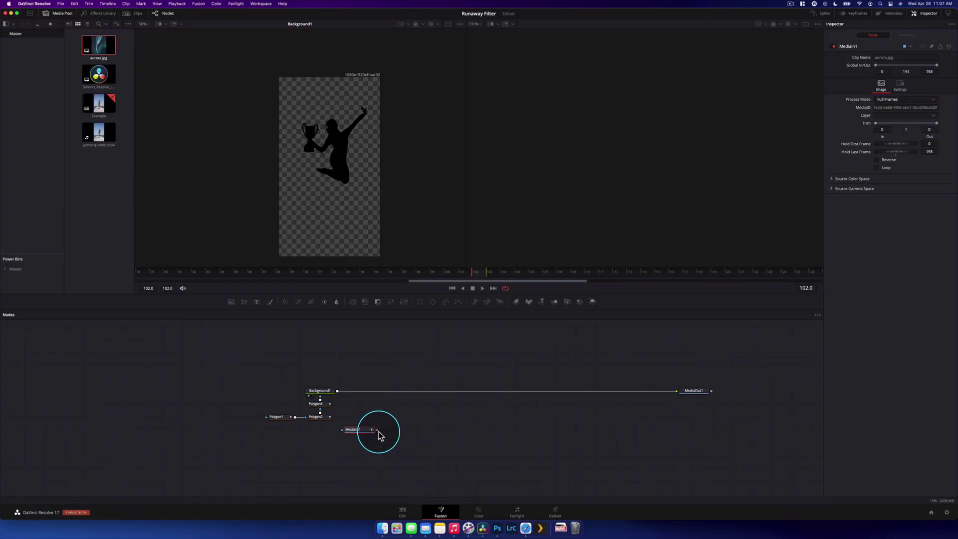
left_click_drag(376, 427, 338, 398)
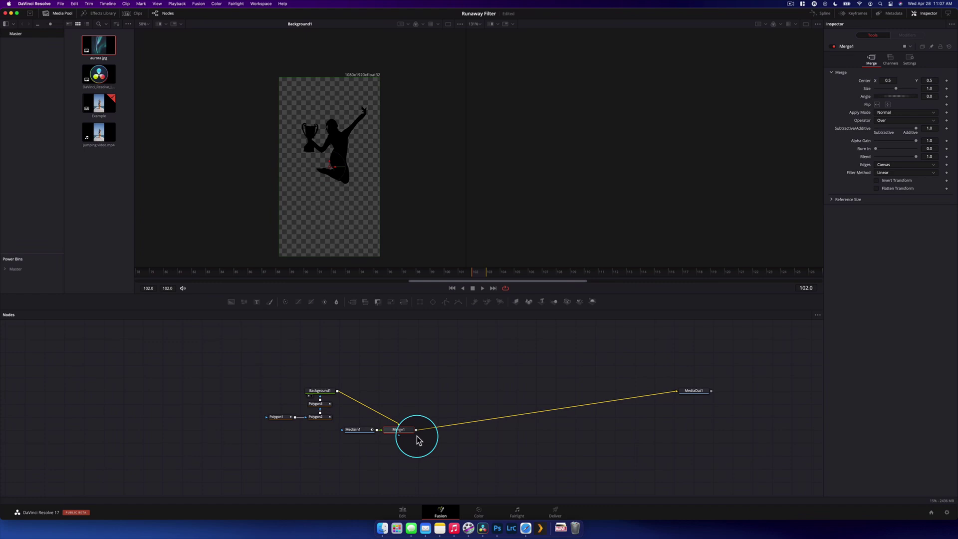
left_click_drag(417, 436, 398, 430)
left_click_drag(399, 429, 589, 248)
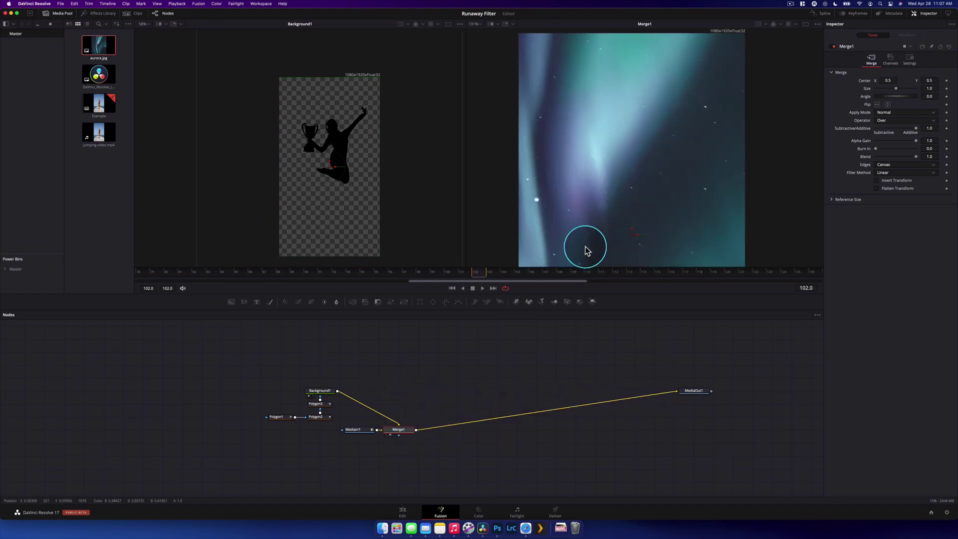
left_click_drag(399, 430, 380, 392)
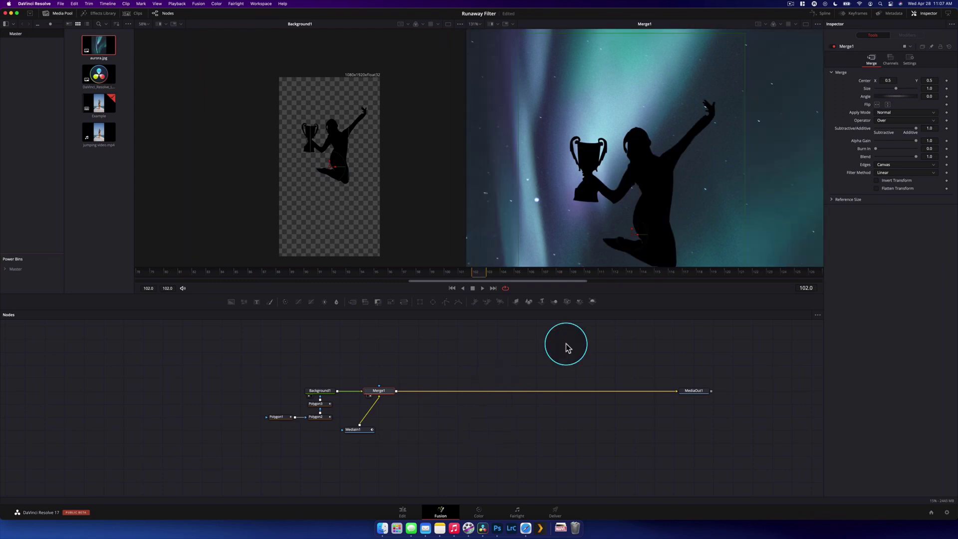
scroll(654, 230, "down", 5)
scroll(623, 202, "up", 3)
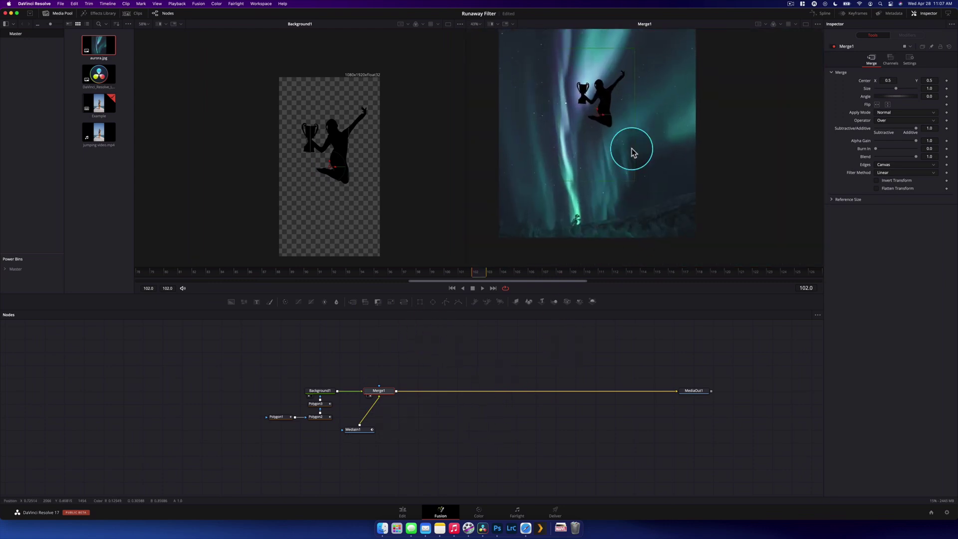
left_click_drag(358, 430, 375, 448)
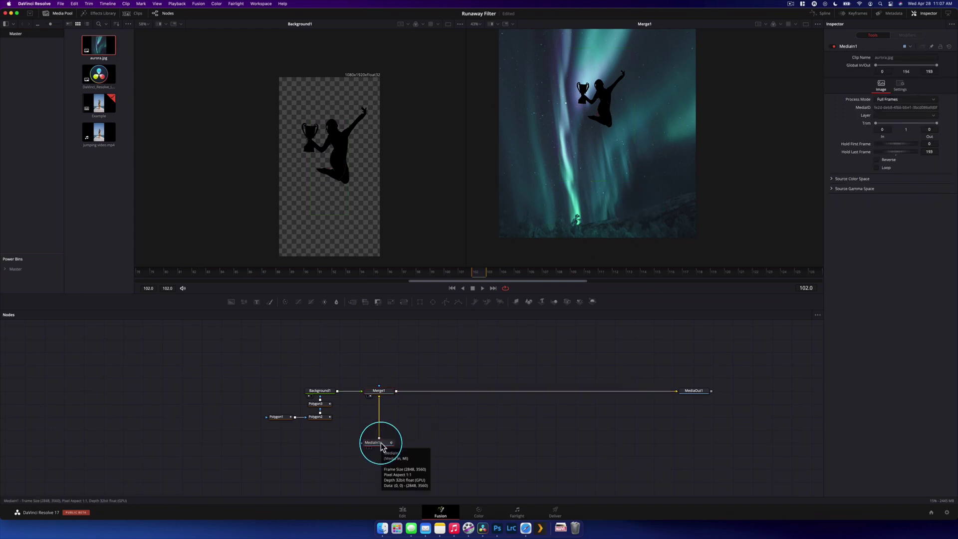
Add a Resize node (resi) after MediaIn1, fitting the aurora image to 1080×1920.
key("shift+space")
type("resi")
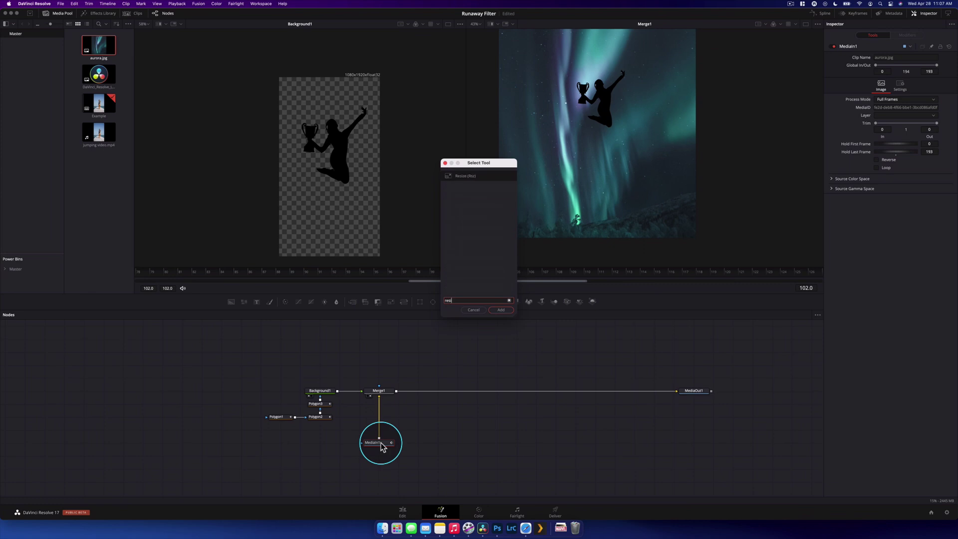
key("Return")
scroll(498, 182, "up", 6)
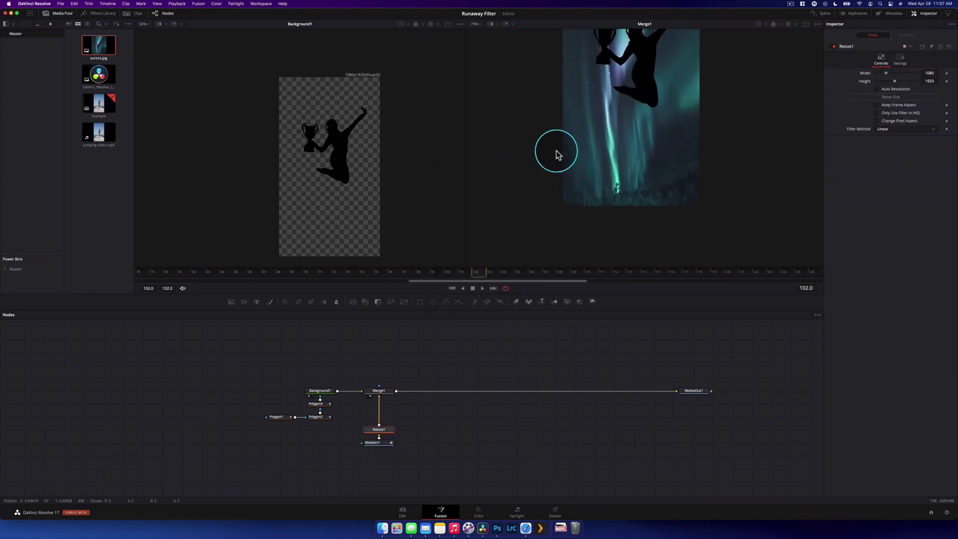
scroll(558, 155, "down", 3)
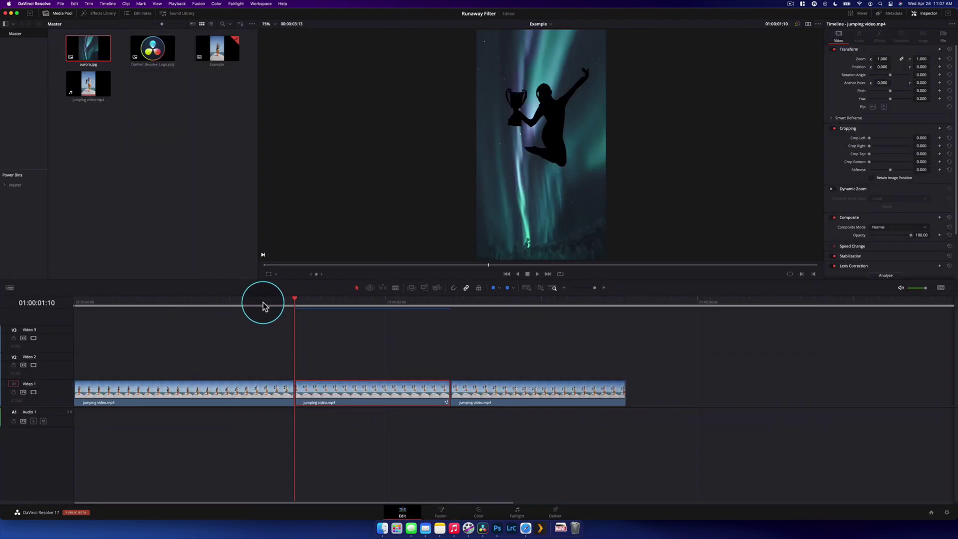
Move the playhead back to the start of the jump clip on the Example timeline.
left_click(79, 305)
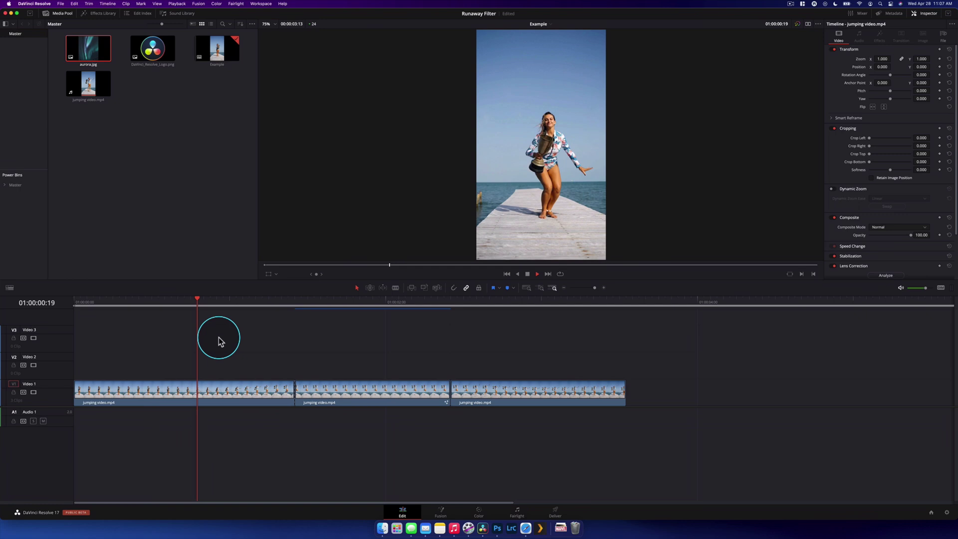